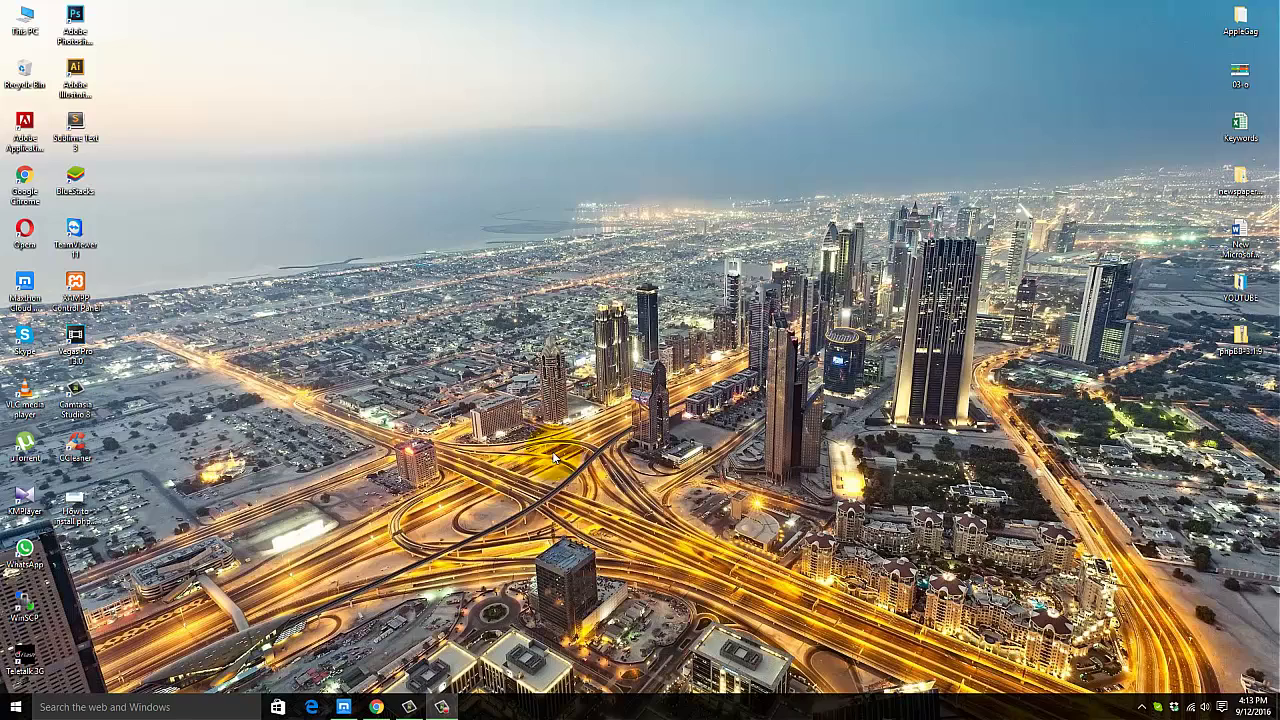
# Step: Restore the Chrome window showing the freshly installed phpBB board index
pyautogui.click(386, 708)
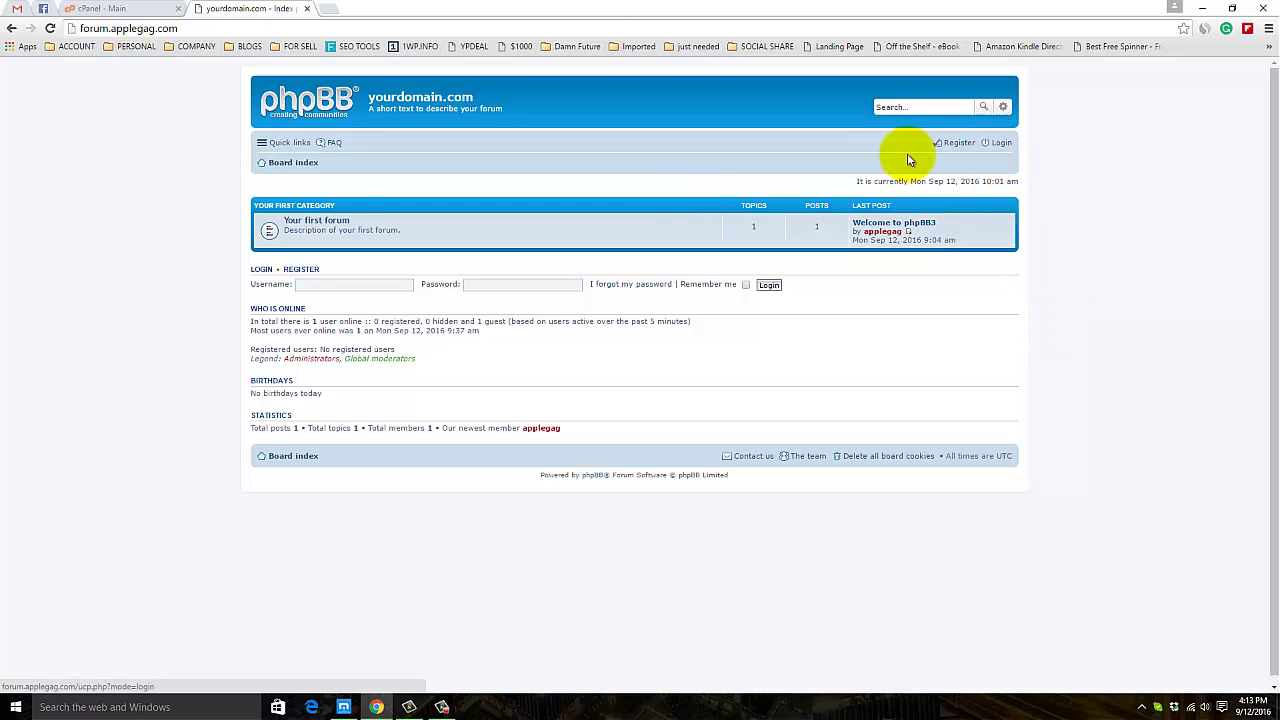
# Step: Log in to phpBB with the saved administrator username and the account password
pyautogui.click(1000, 144)
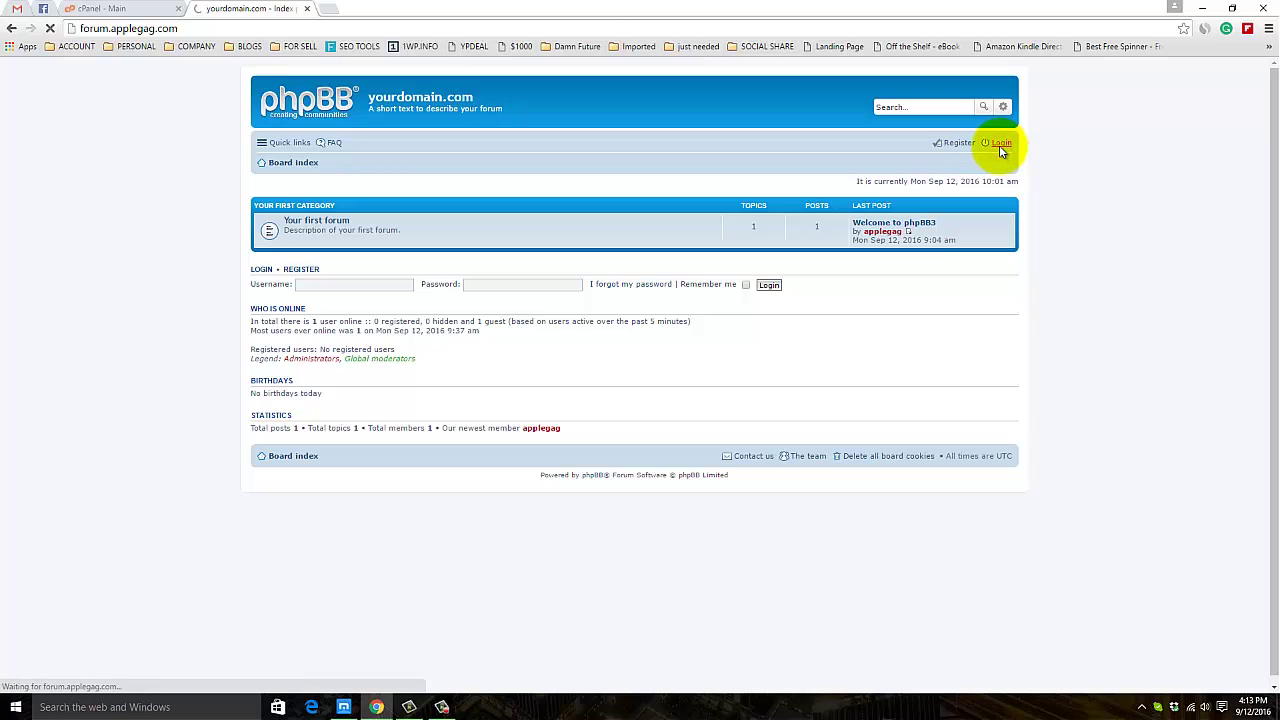
pyautogui.click(413, 214)
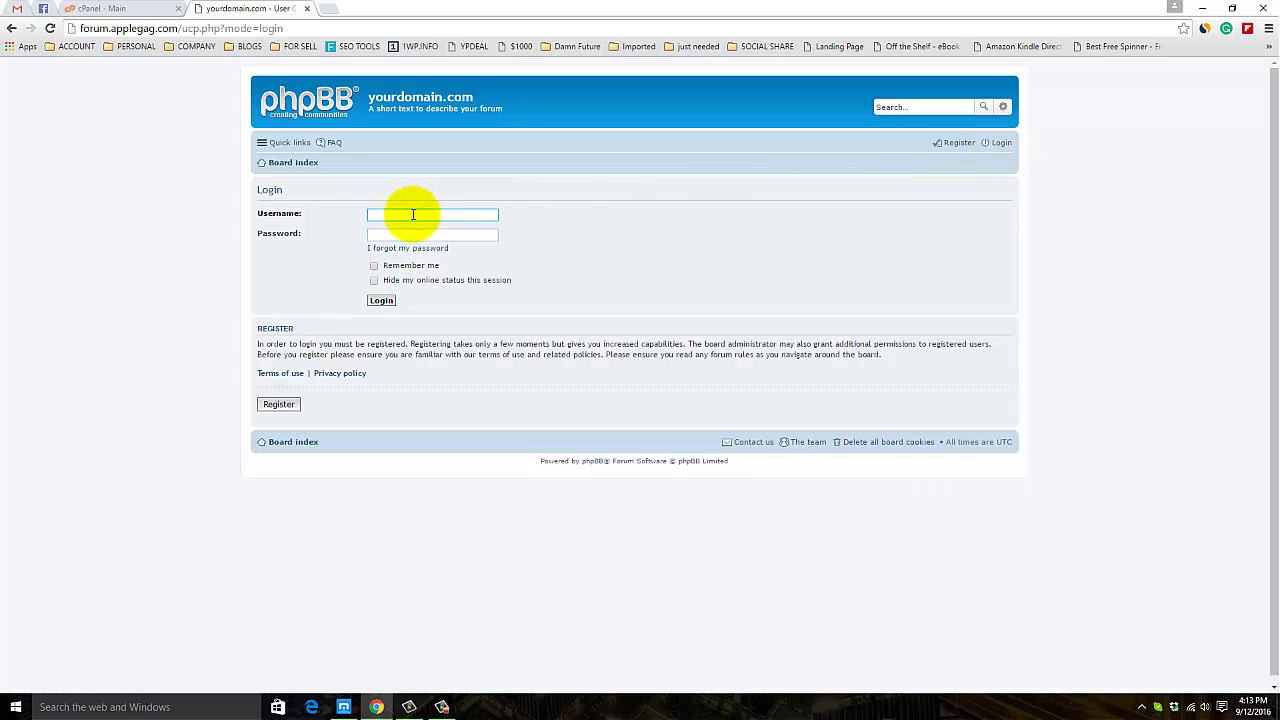
pyautogui.click(413, 214)
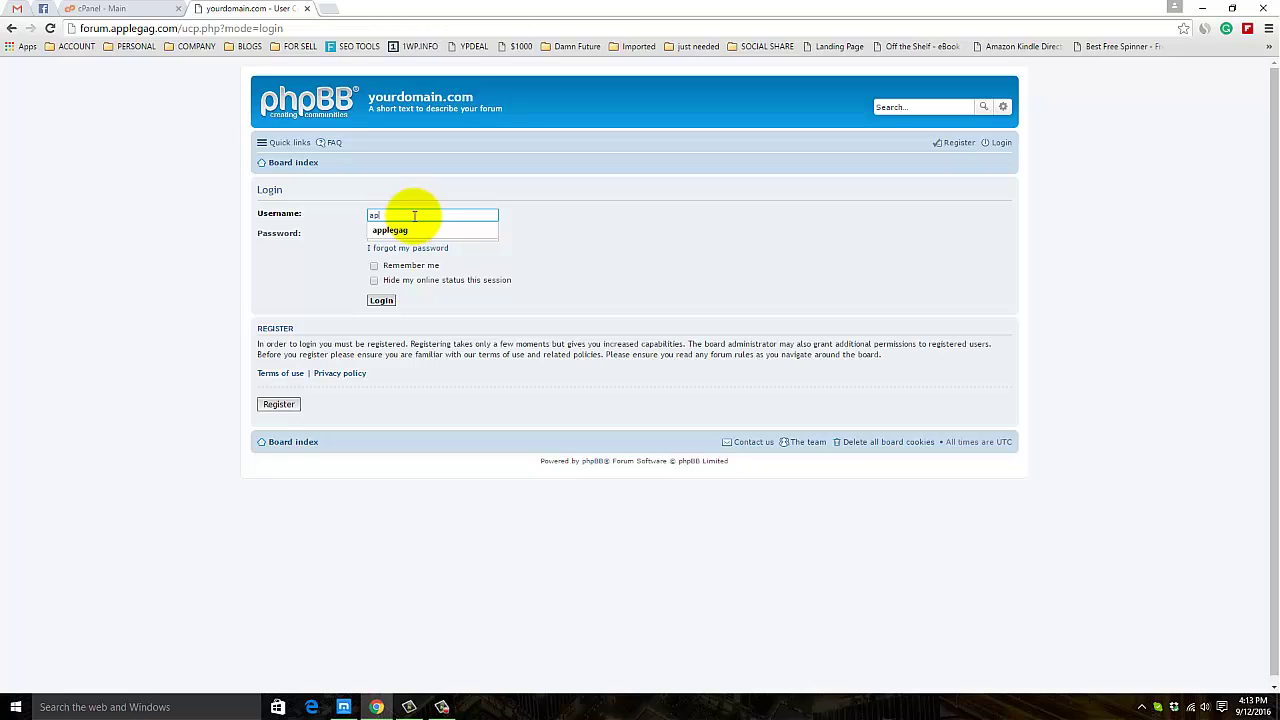
pyautogui.write('applegag')
pyautogui.press('Tab')
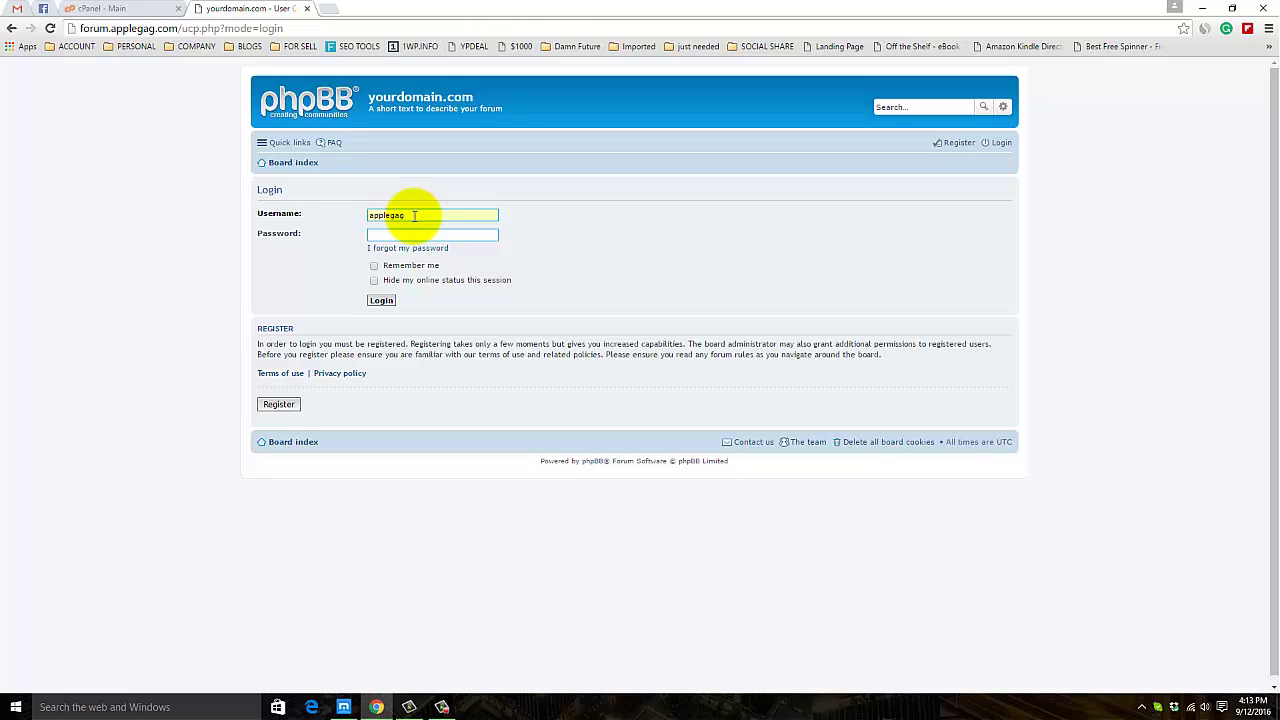
pyautogui.write('*************')
pyautogui.press('Return')
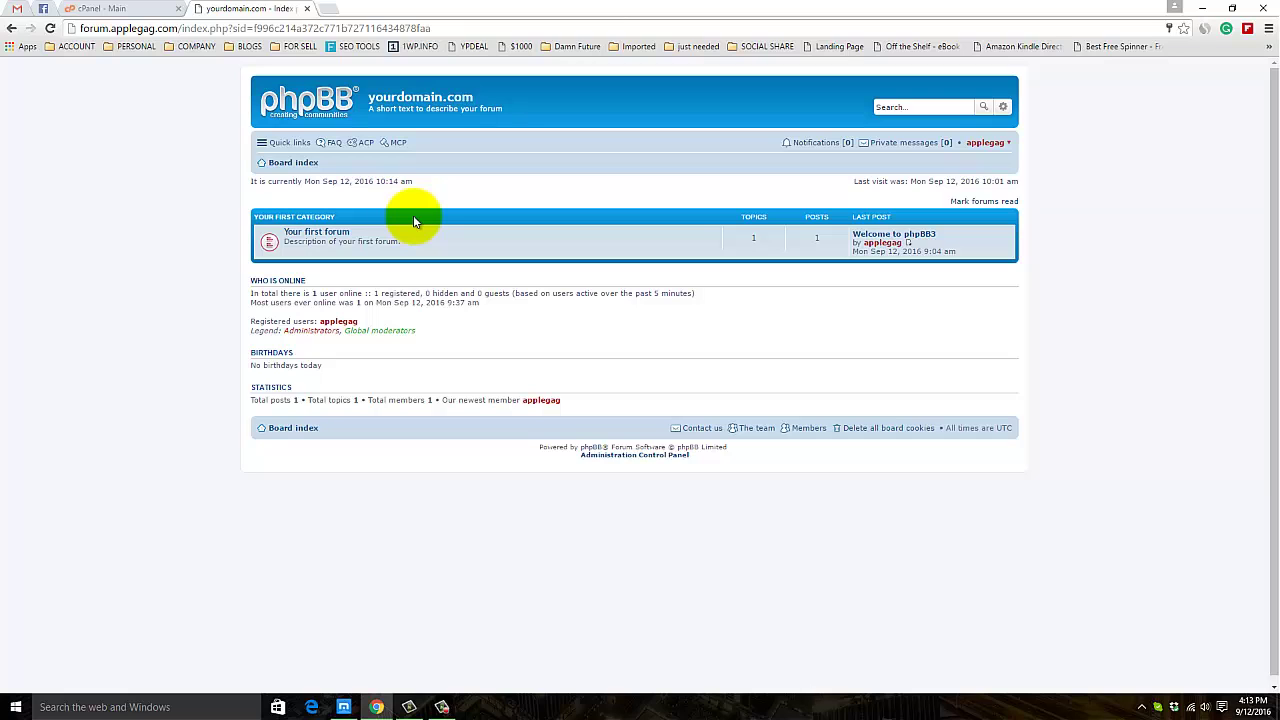
# Step: Re-authenticate into the Administration Control Panel and go to the Customise section's Extensions Manager
pyautogui.click(367, 146)
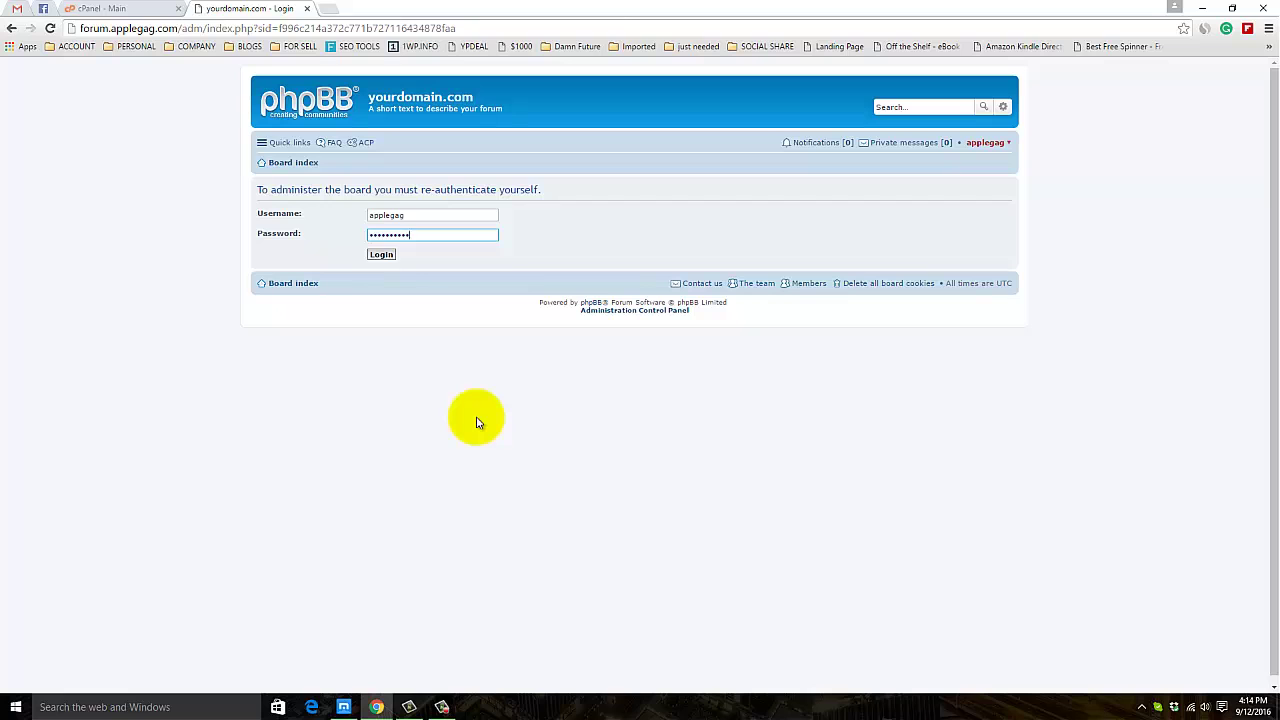
pyautogui.write('•••')
pyautogui.press('Return')
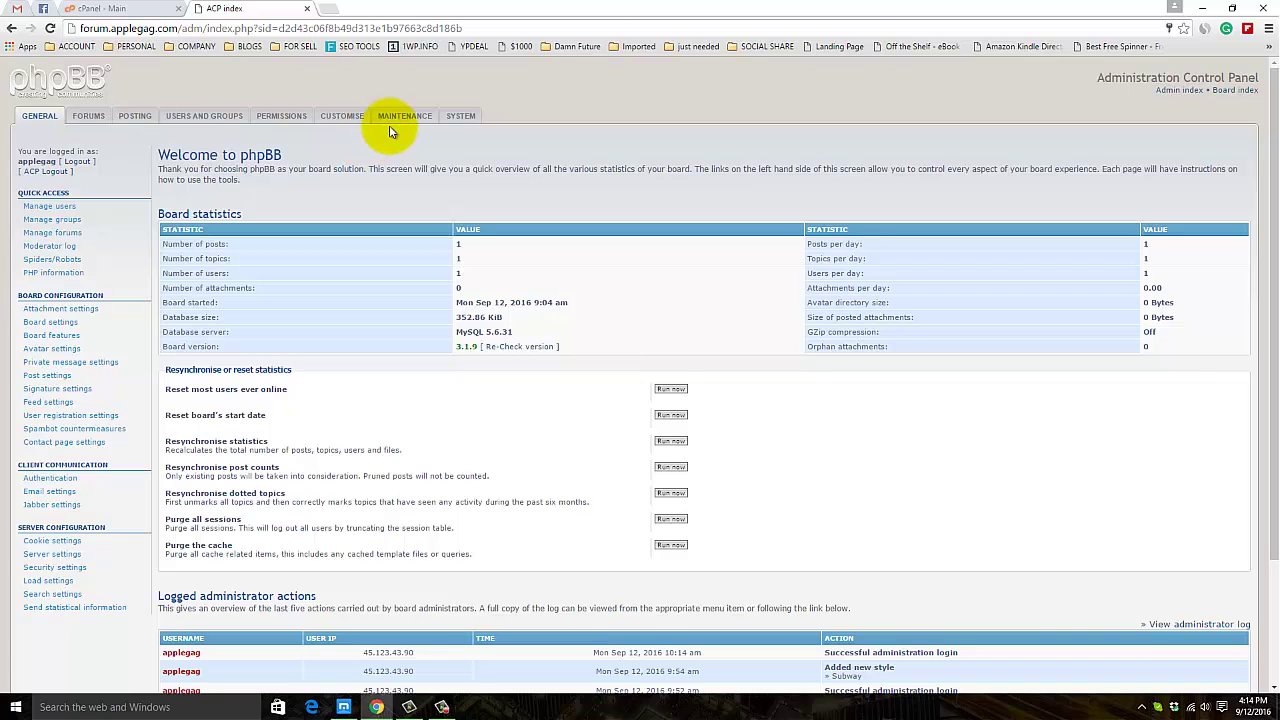
pyautogui.click(341, 118)
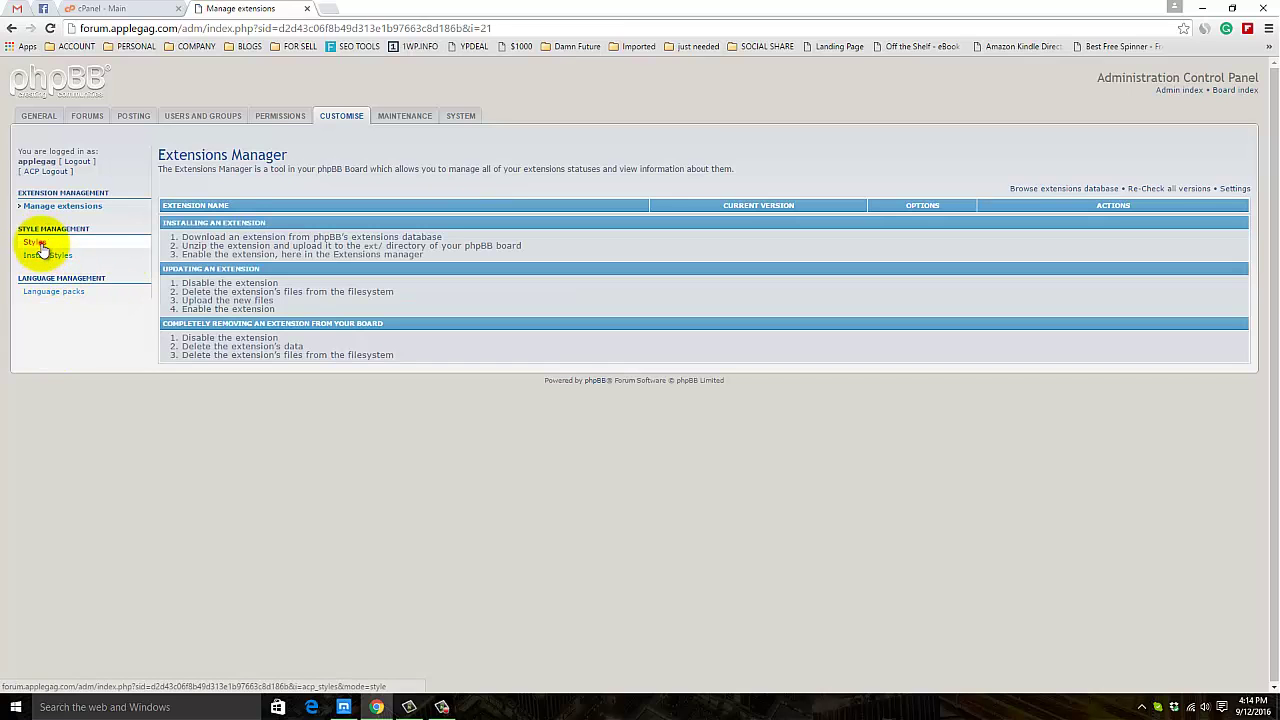
# Step: Uninstall the Subway style and delete its files from the filesystem
pyautogui.click(41, 246)
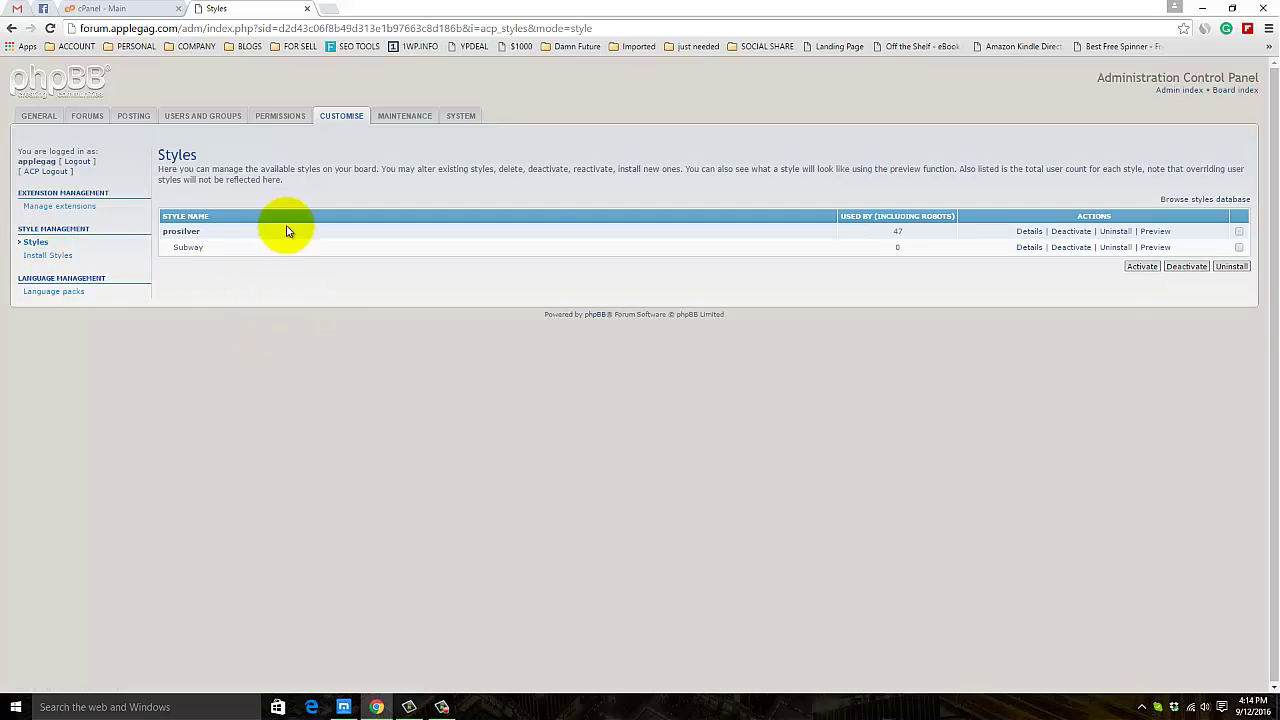
pyautogui.click(95, 8)
pyautogui.click(241, 7)
pyautogui.click(1239, 247)
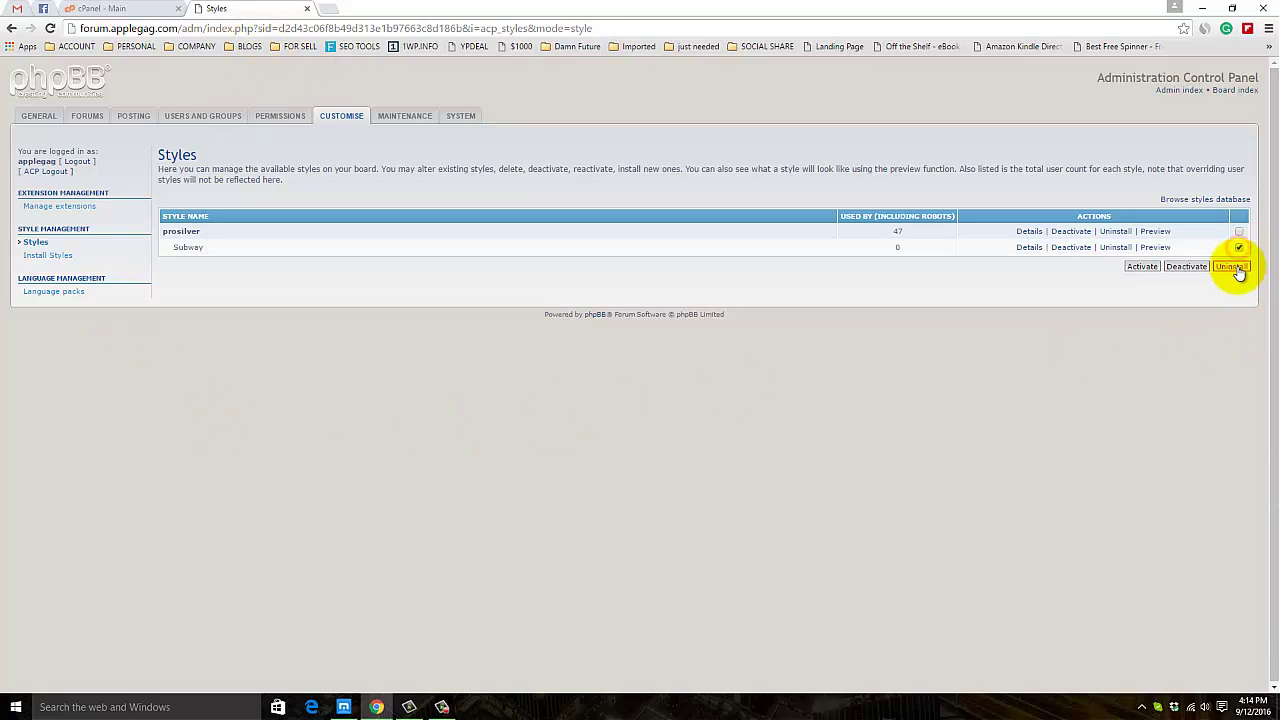
pyautogui.click(1233, 266)
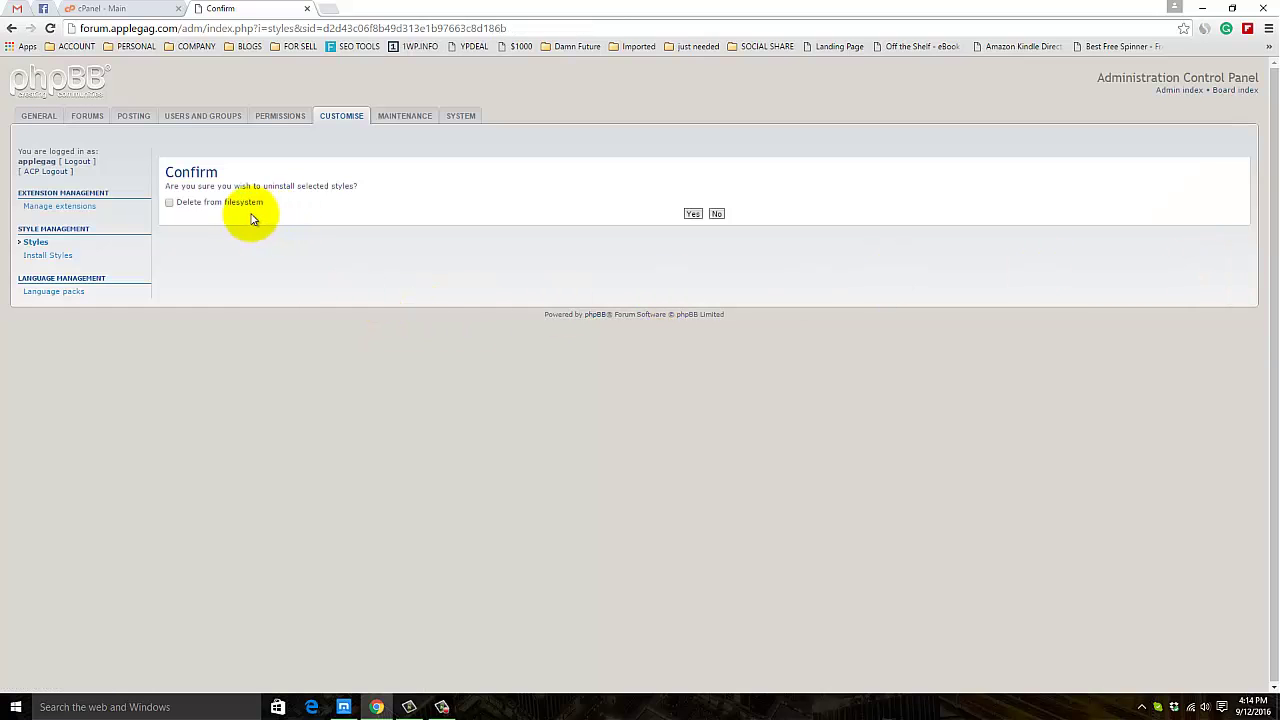
pyautogui.click(238, 208)
pyautogui.click(693, 216)
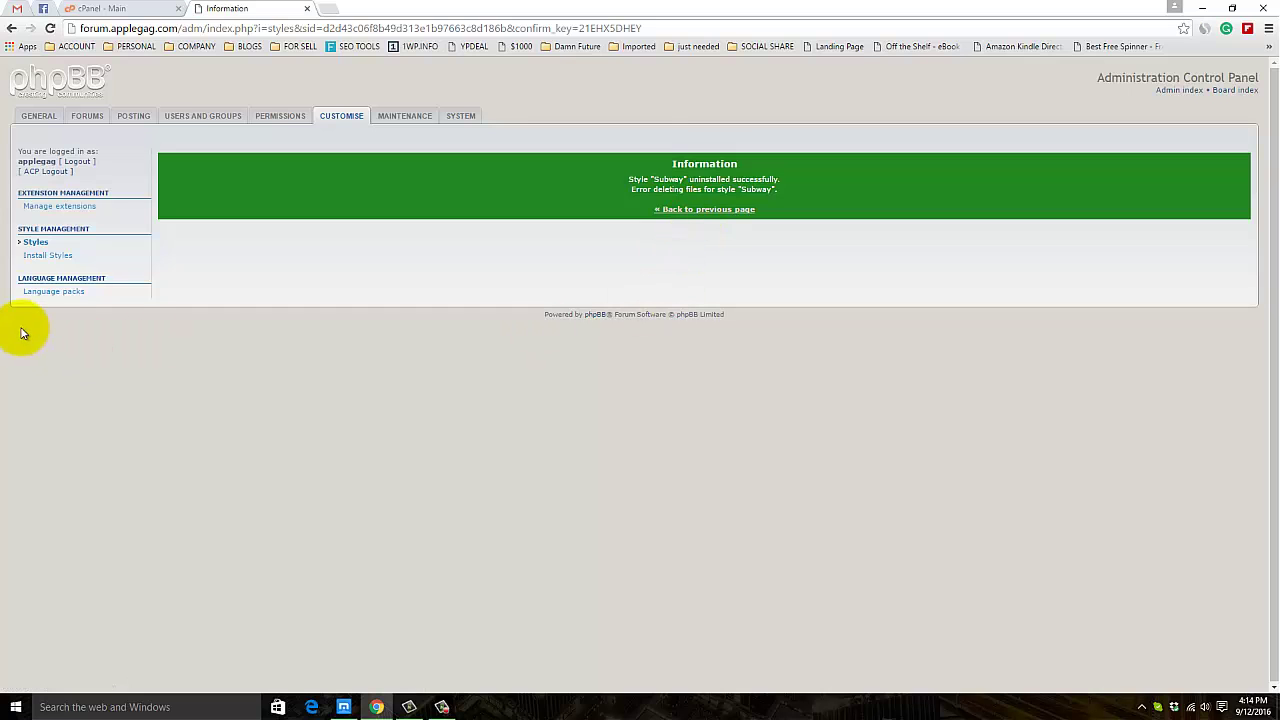
# Step: Return to the Styles list to check prosilver is the only style left
pyautogui.click(48, 246)
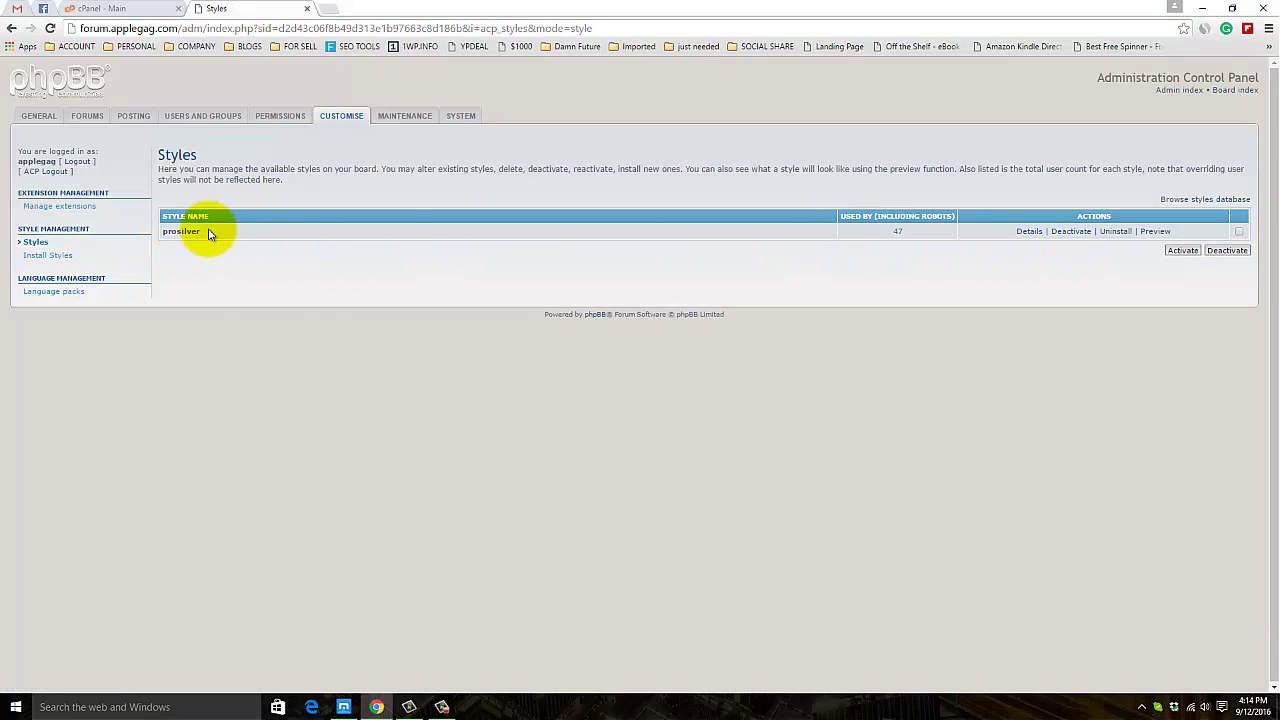
pyautogui.moveTo(165, 234); pyautogui.dragTo(200, 232)
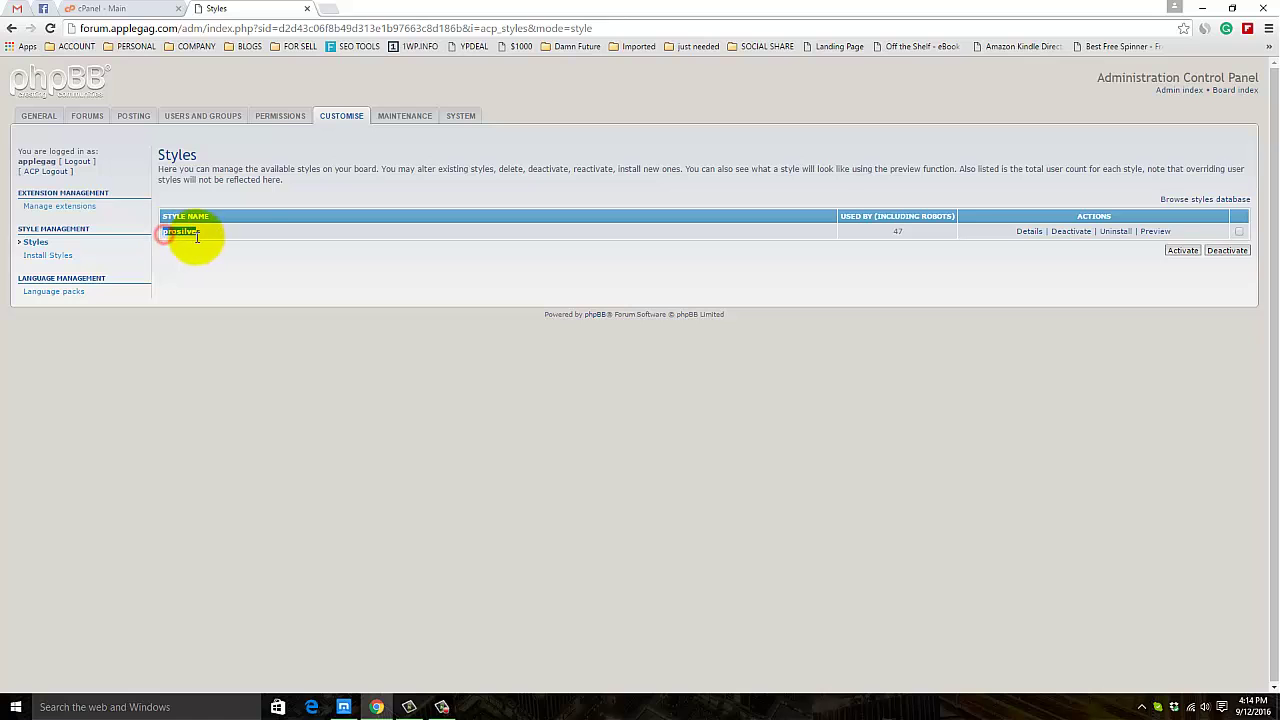
pyautogui.rightClick(1228, 101)
# Step: Open the board index in a new tab and view it in the prosilver style
pyautogui.click(1225, 104)
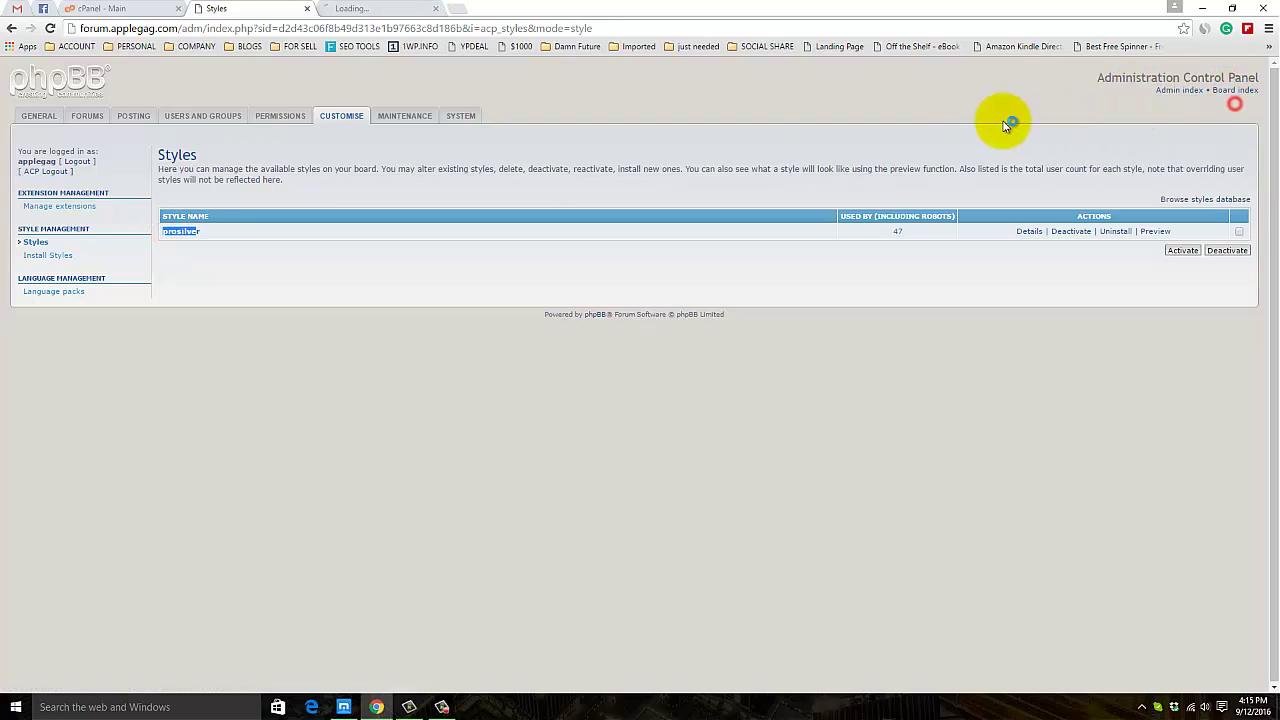
pyautogui.click(397, 8)
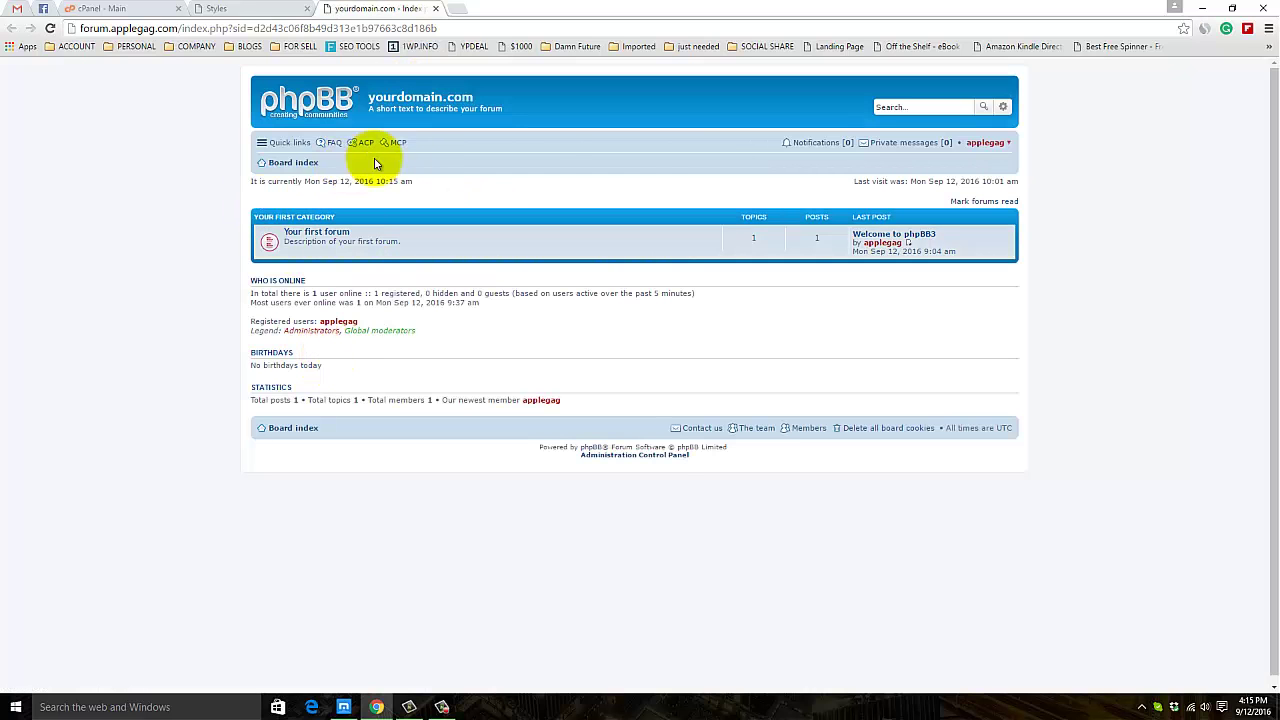
pyautogui.moveTo(208, 121); pyautogui.dragTo(1046, 400)
pyautogui.click(1044, 400)
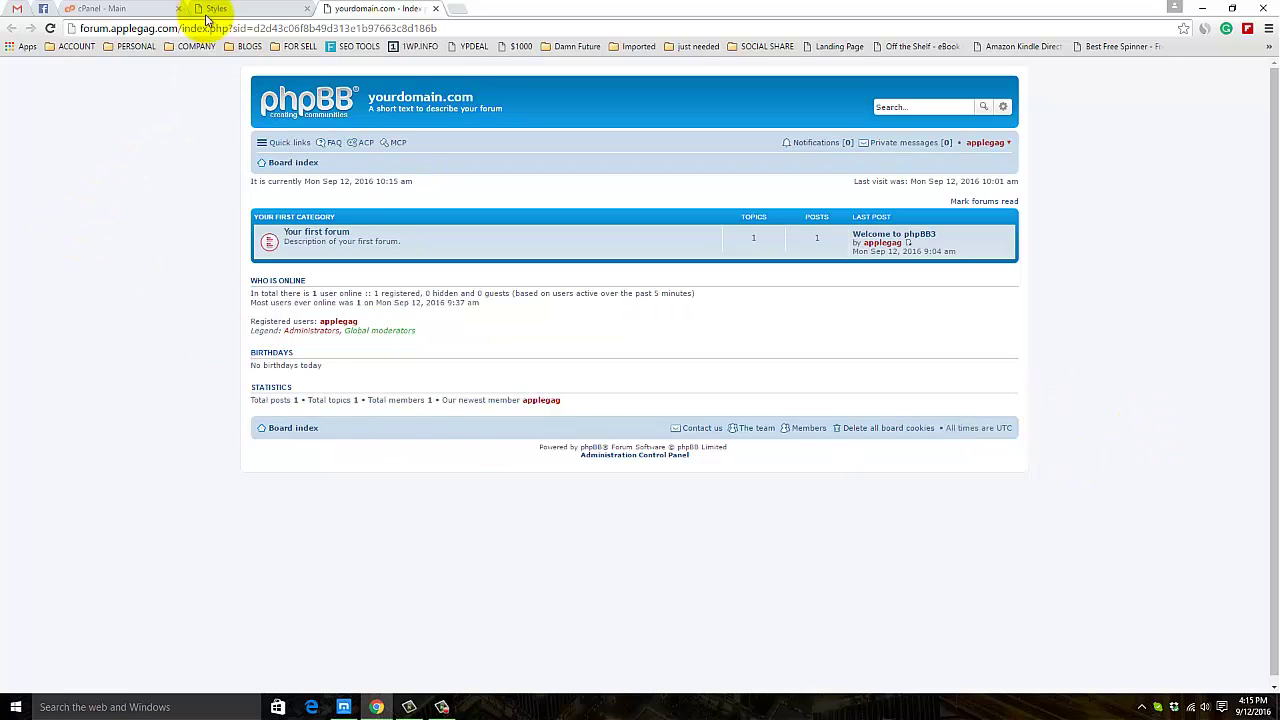
pyautogui.click(130, 8)
pyautogui.click(238, 6)
pyautogui.click(346, 5)
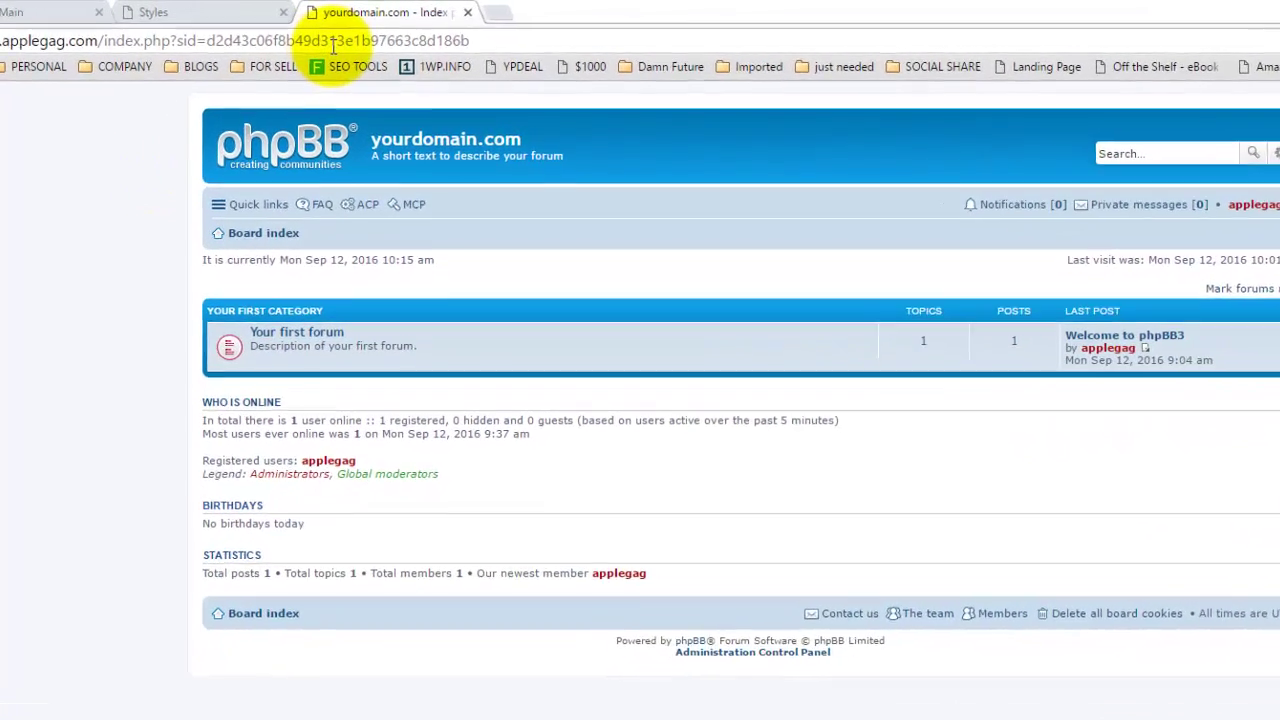
pyautogui.click(337, 29)
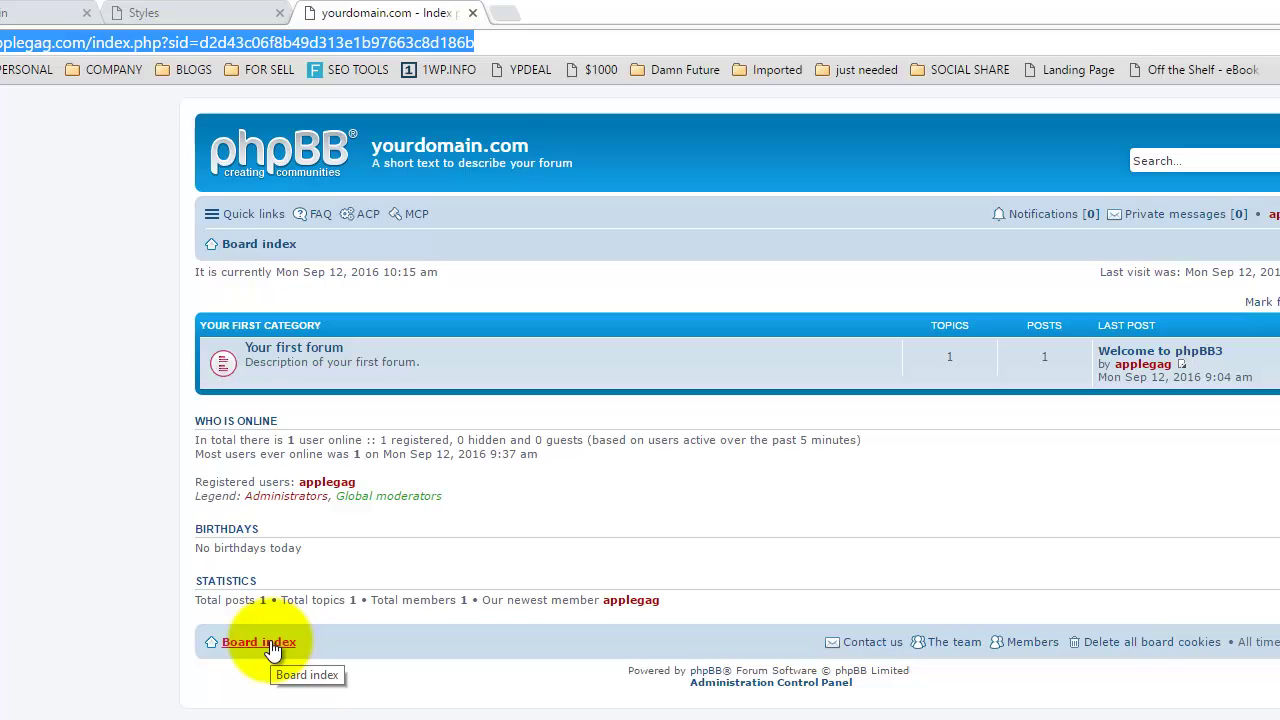
# Step: Google 'premium phpbb themes' and open the ThemeForest and RocketTheme results in new tabs
pyautogui.write('premiu')
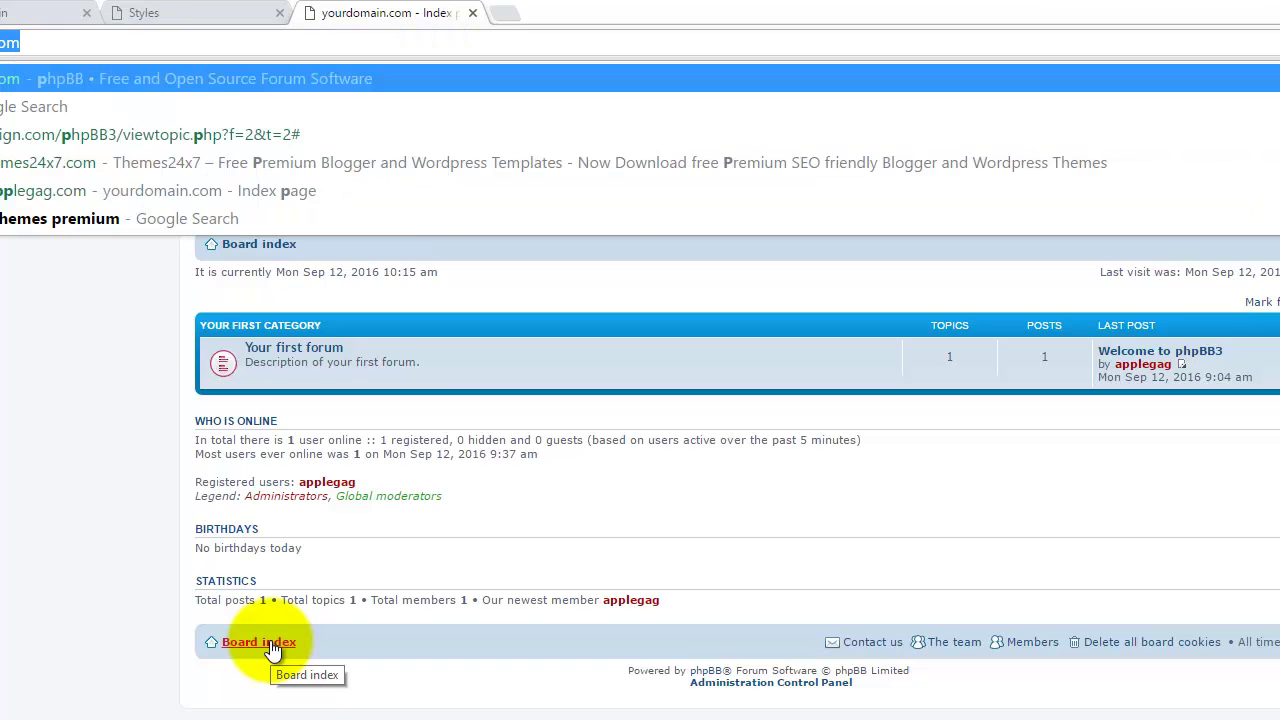
pyautogui.write('m')
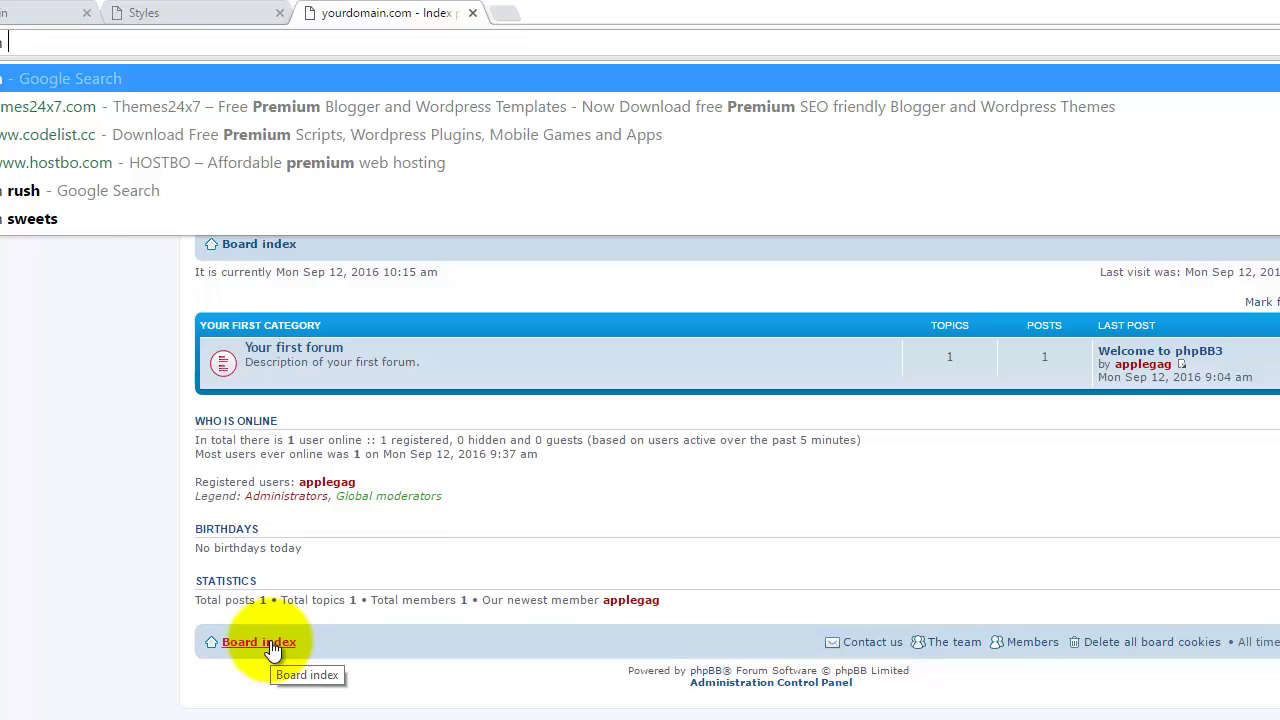
pyautogui.write(' php')
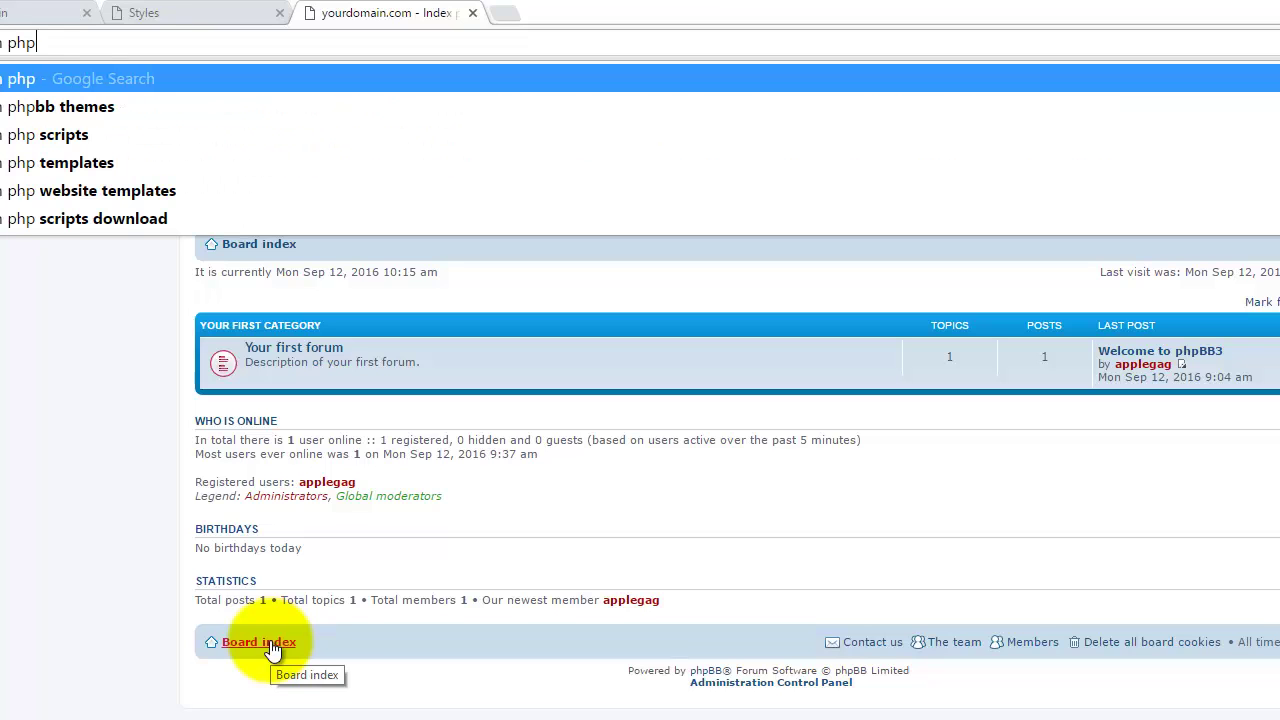
pyautogui.press('Down')
pyautogui.press('Return')
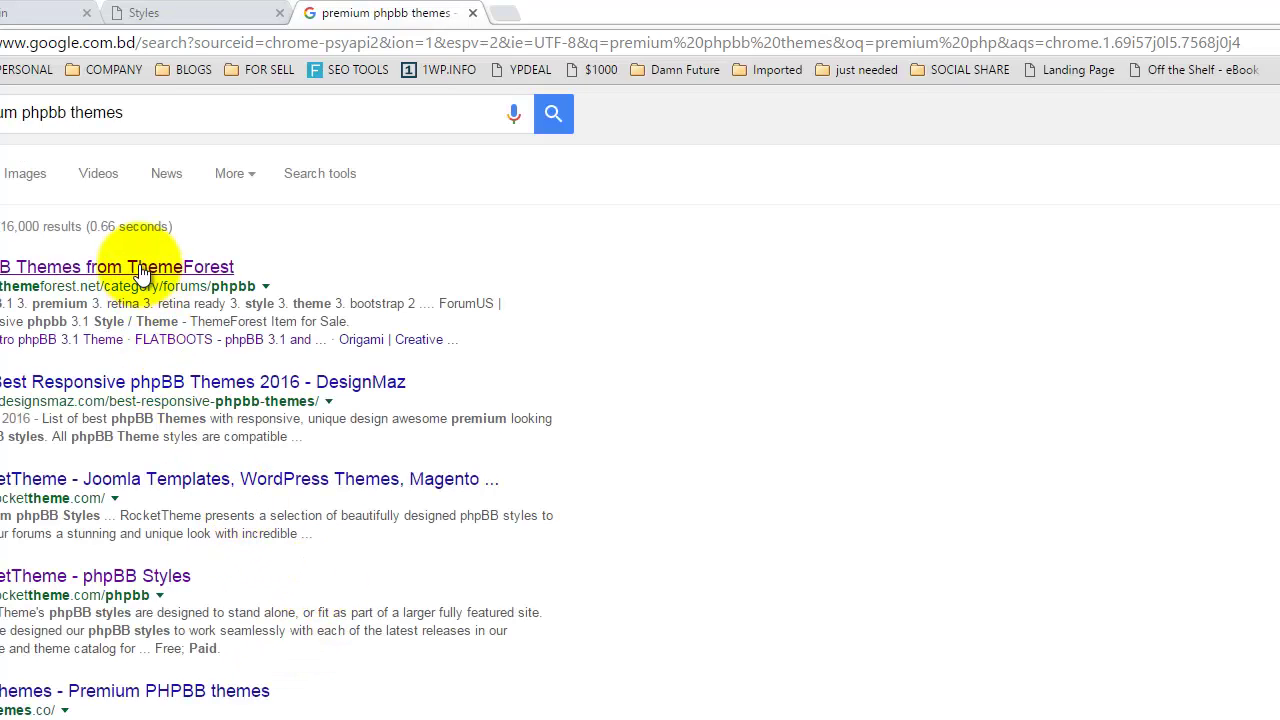
pyautogui.click(138, 268)
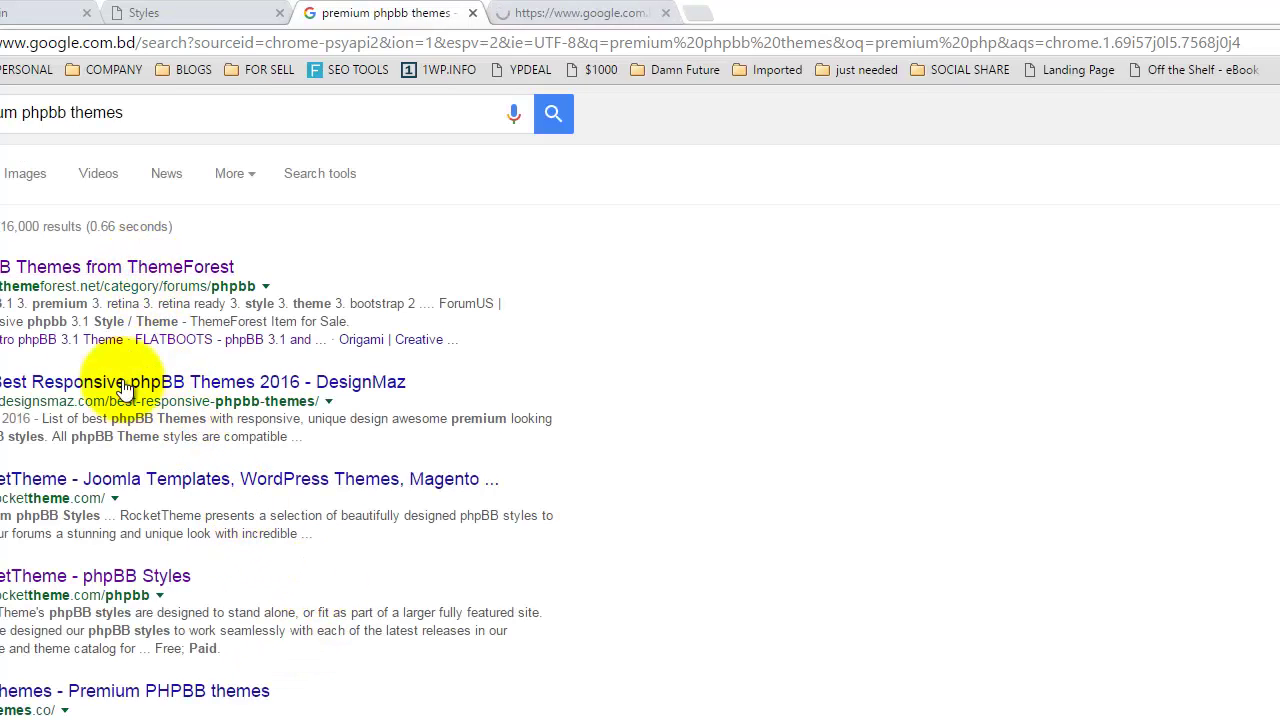
pyautogui.click(64, 577)
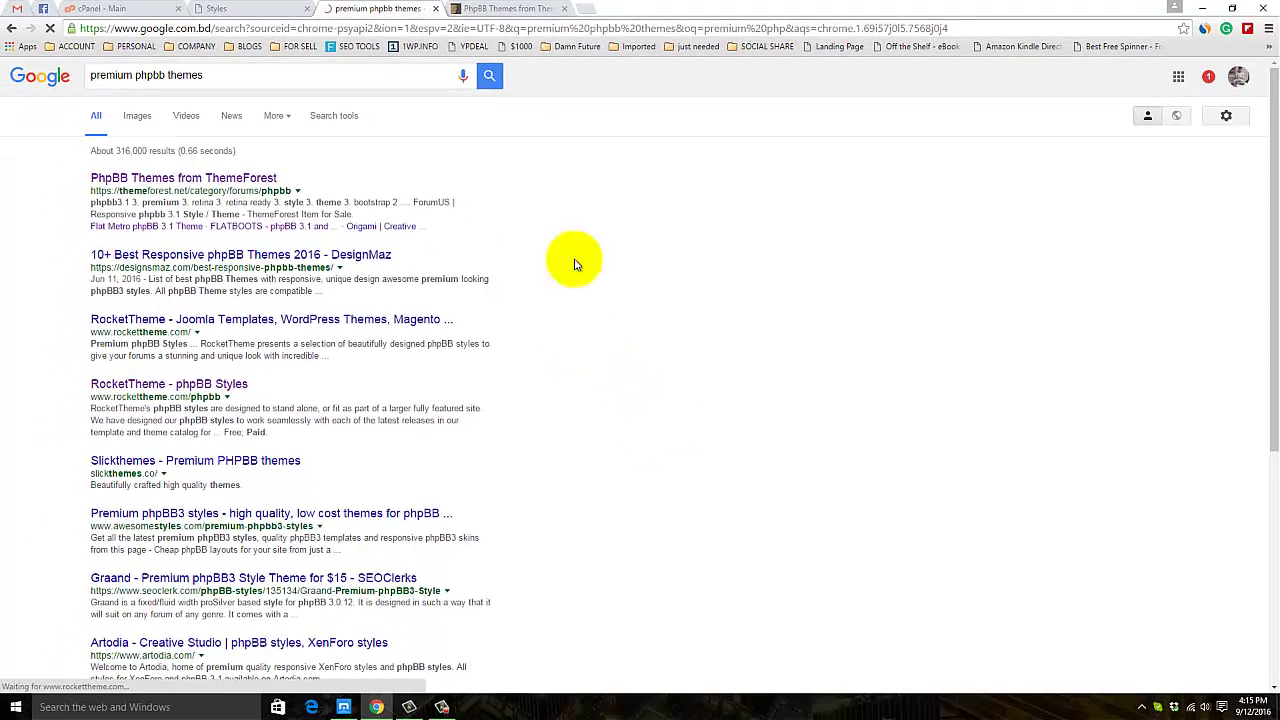
pyautogui.click(490, 9)
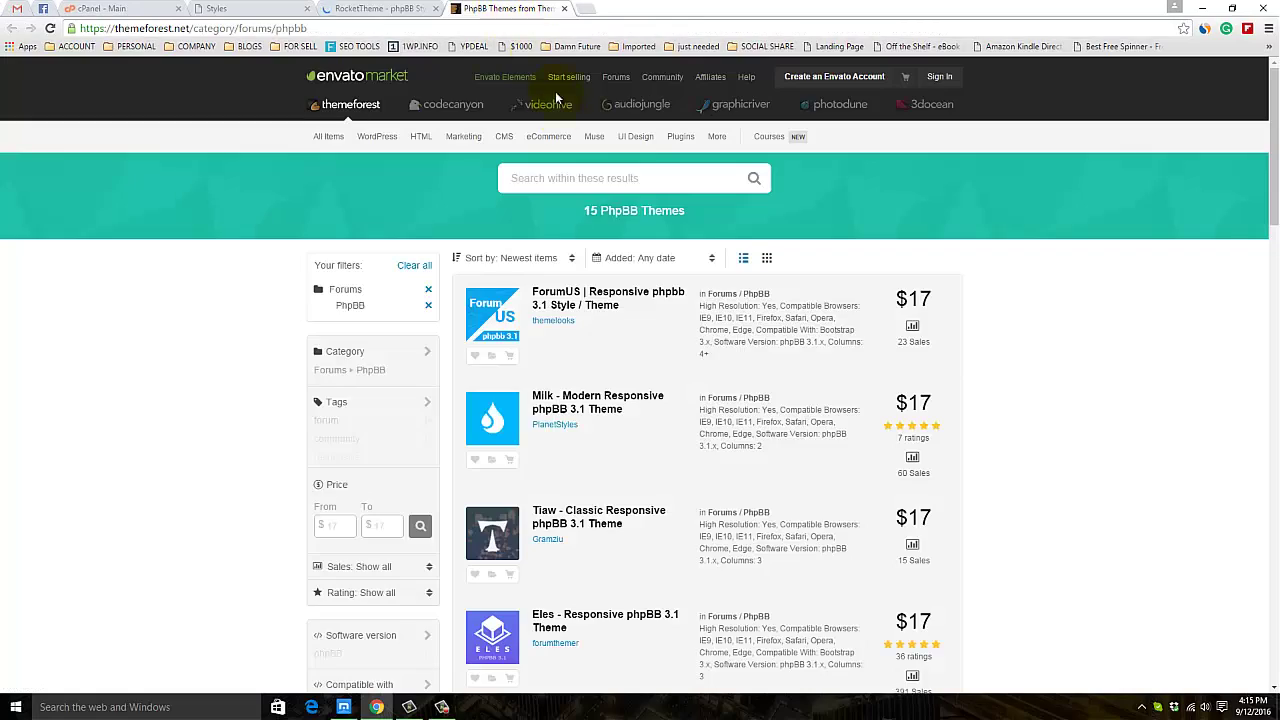
# Step: Browse the RocketTheme phpBB styles page
pyautogui.moveTo(548, 136)
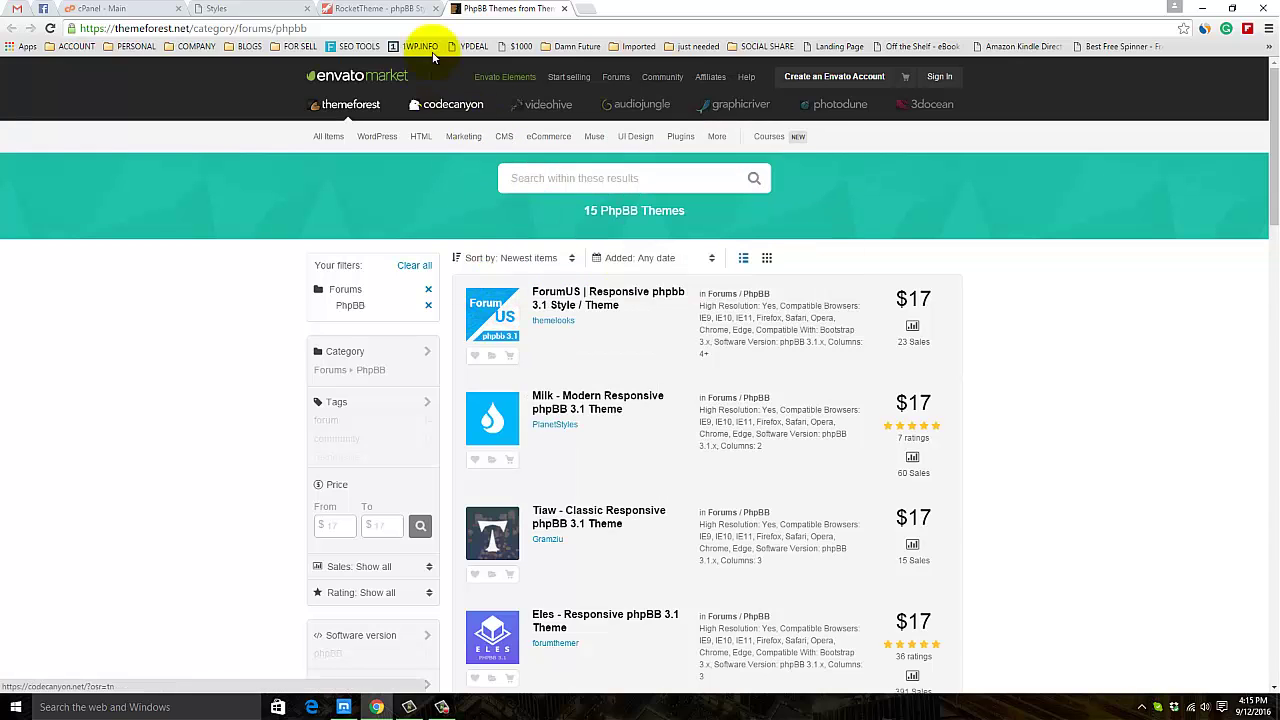
pyautogui.click(388, 8)
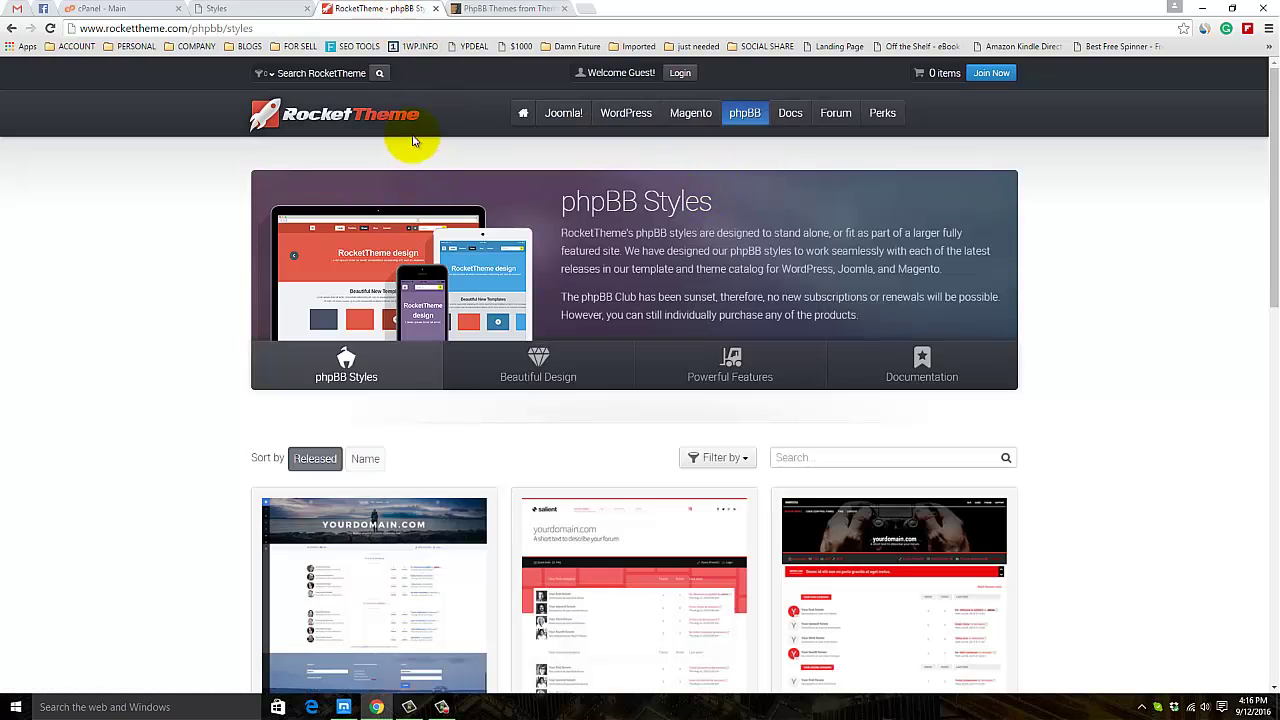
pyautogui.scroll(-2, 283, 350)
pyautogui.moveTo(957, 400)
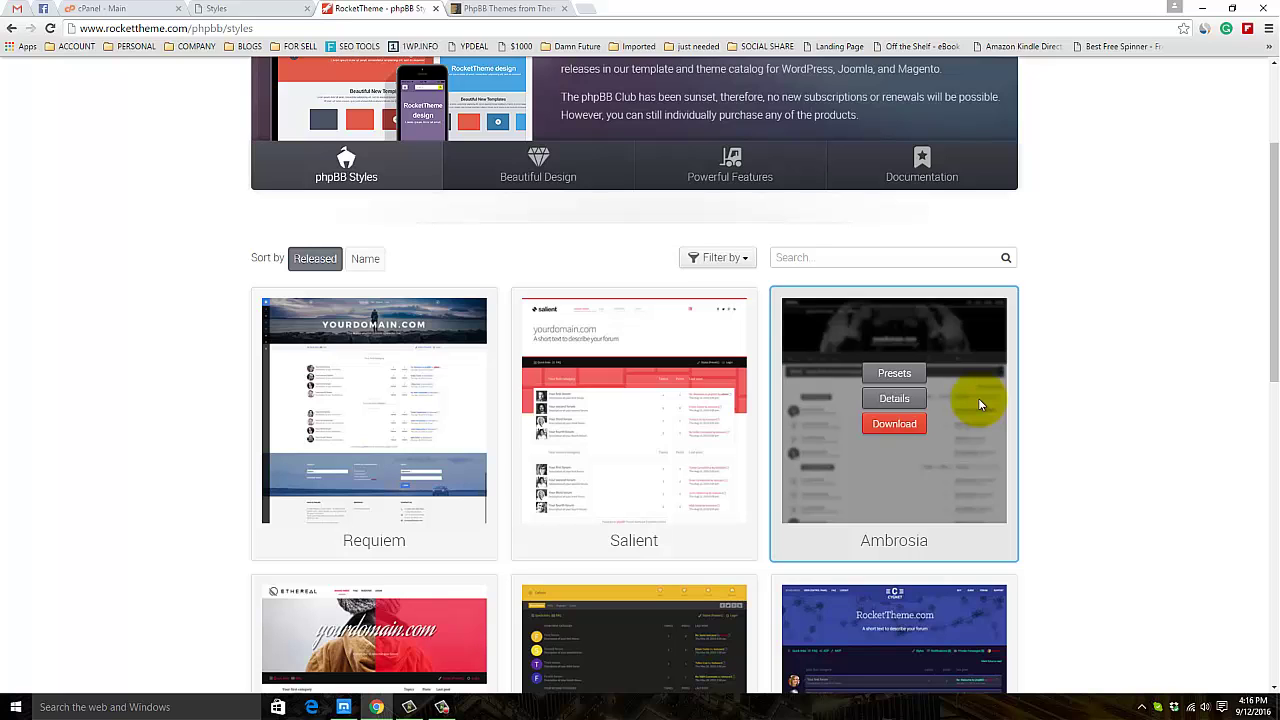
# Step: On ThemeForest's phpBB themes, open the Subway – Flat Metro phpBB 3.1 Theme live preview
pyautogui.hotkey('ctrl', 'Tab')
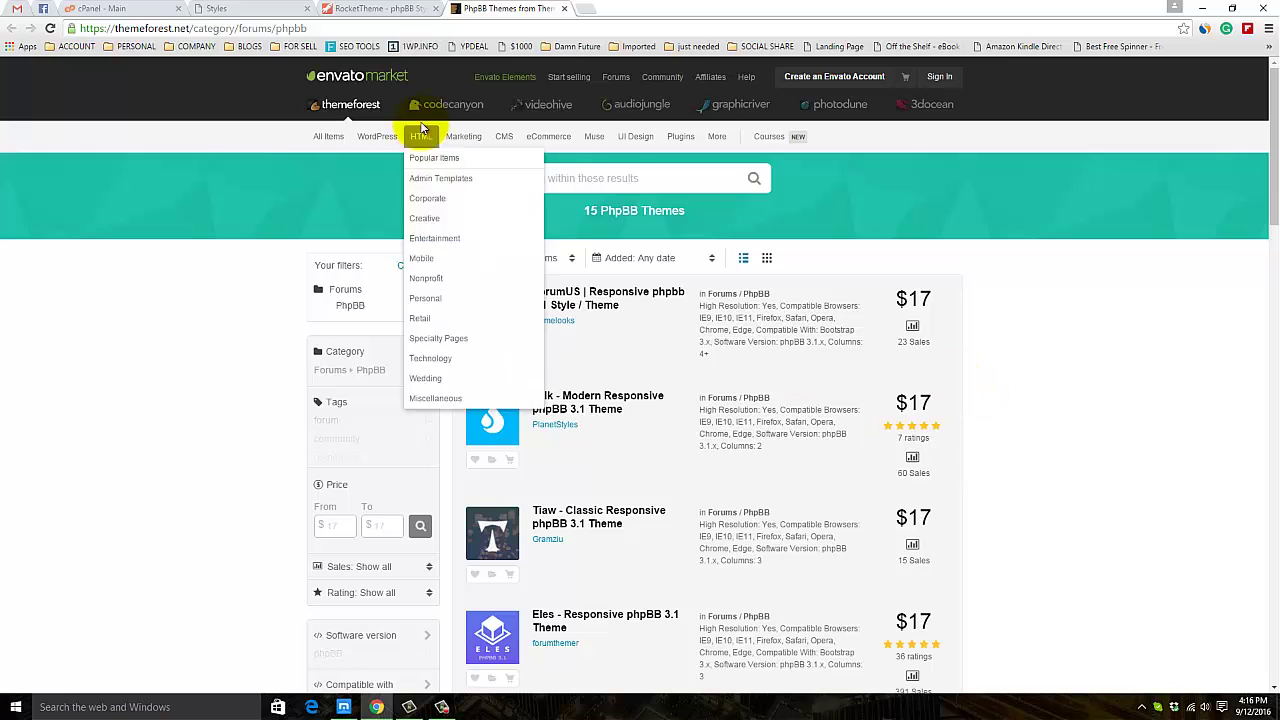
pyautogui.scroll(-1, 1113, 238)
pyautogui.scroll(-1, 1113, 238)
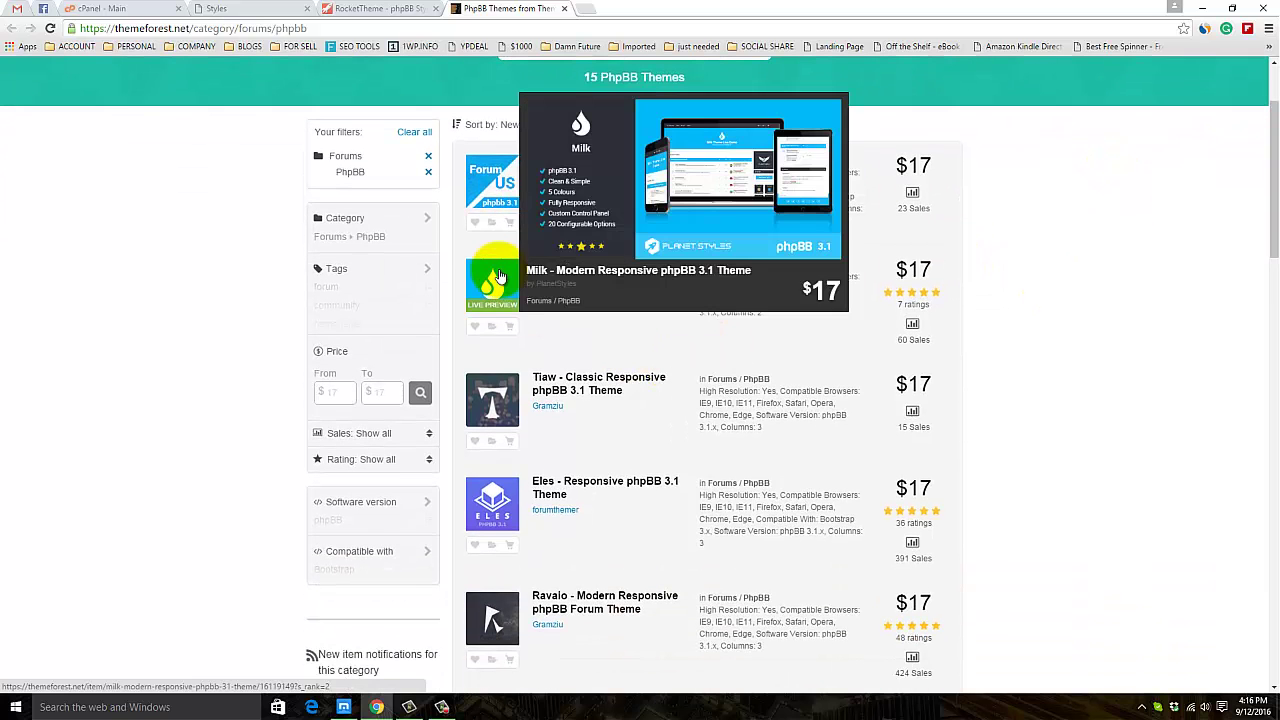
pyautogui.moveTo(503, 197)
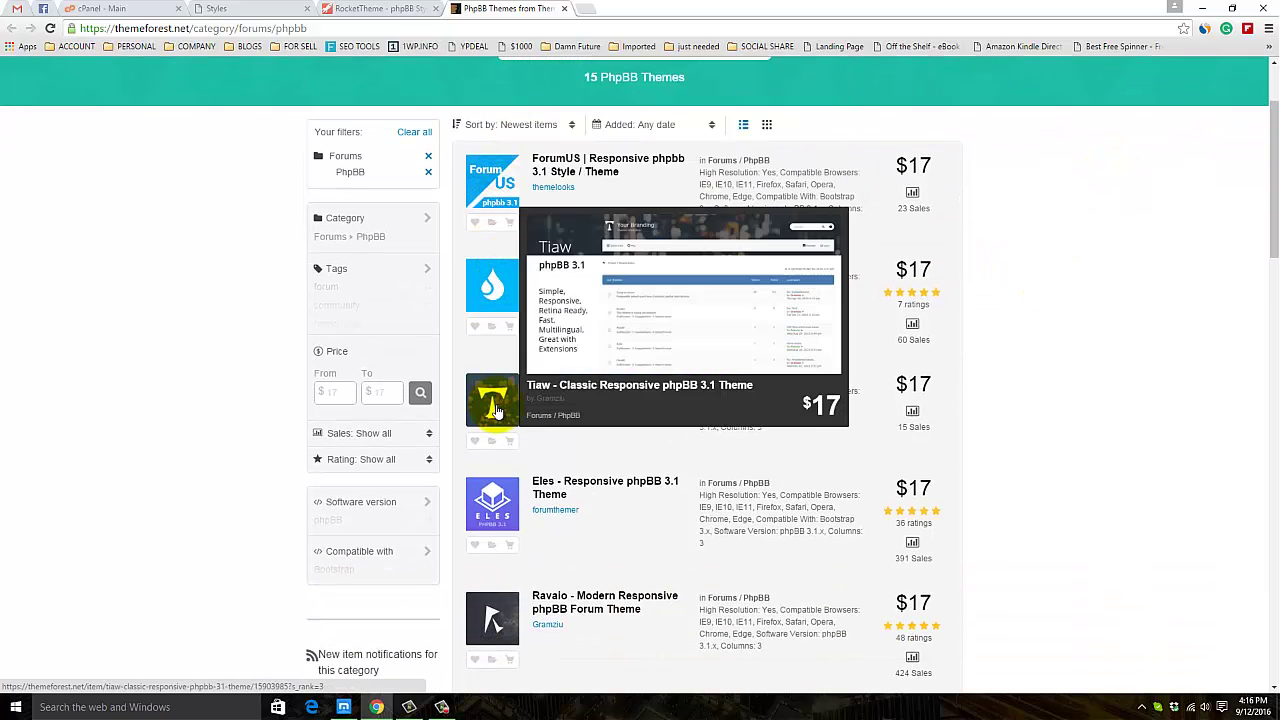
pyautogui.scroll(-2, 503, 432)
pyautogui.scroll(-2, 492, 470)
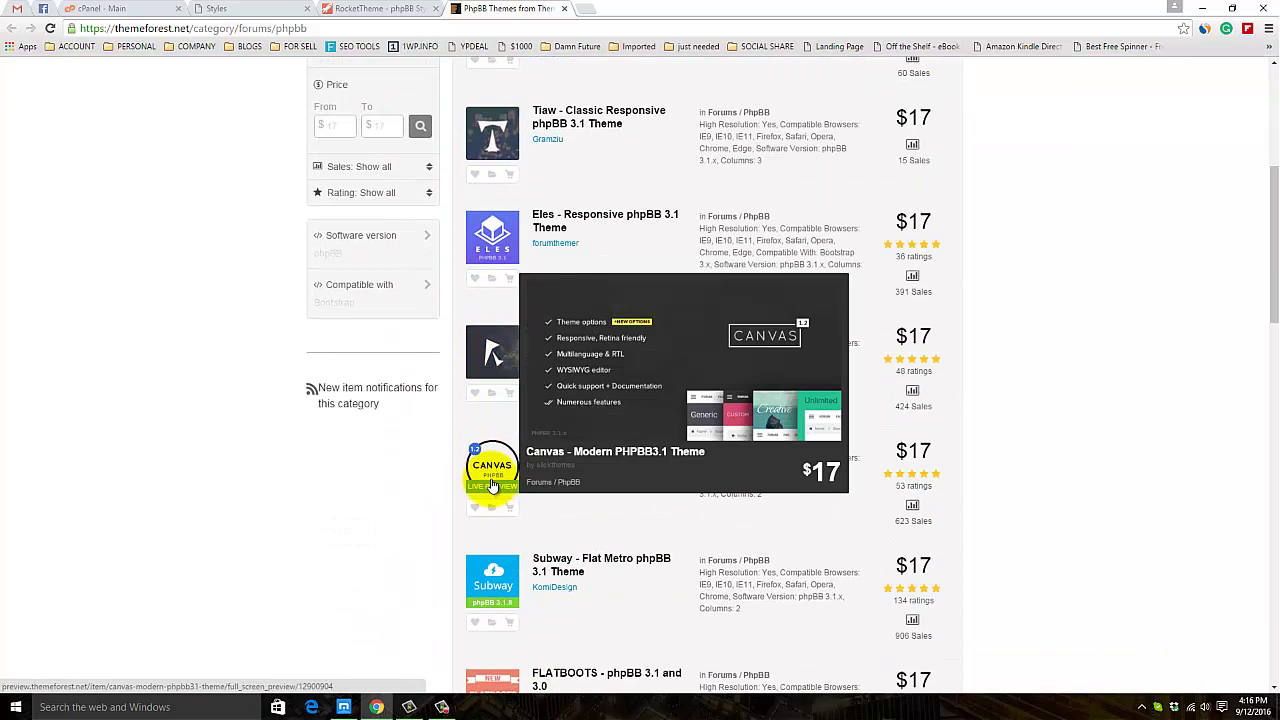
pyautogui.scroll(-2, 492, 470)
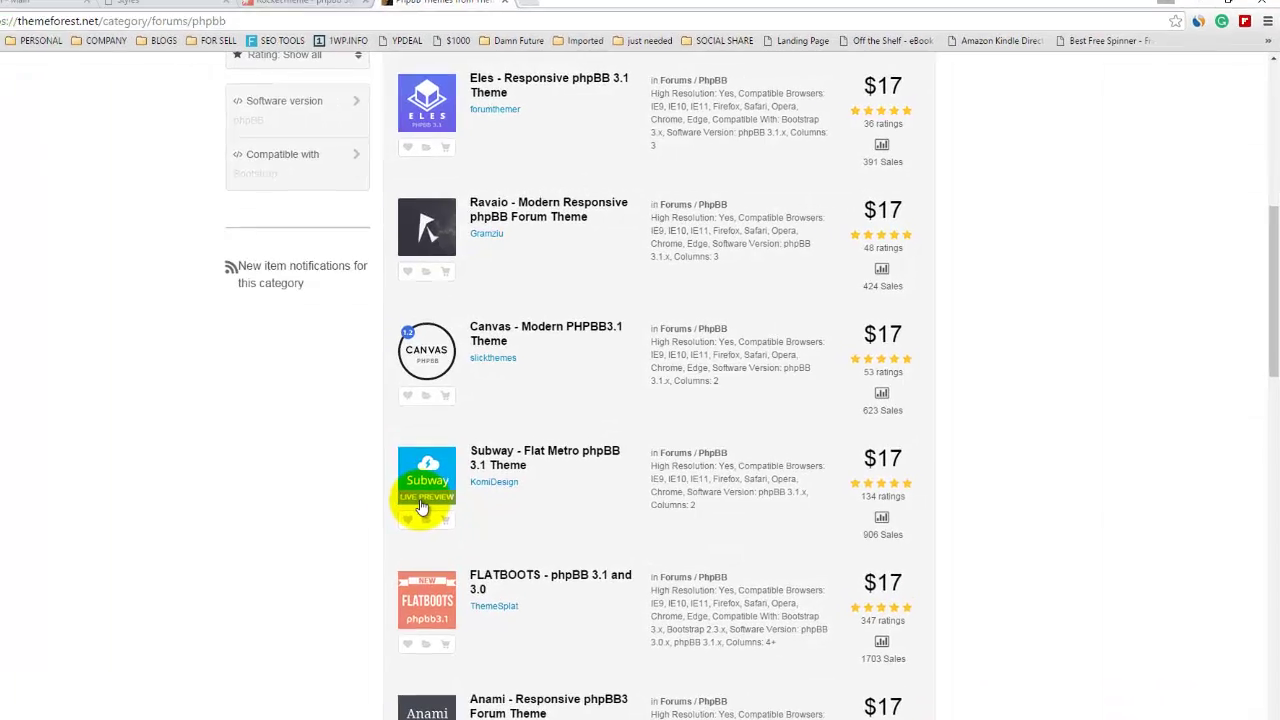
pyautogui.click(488, 477)
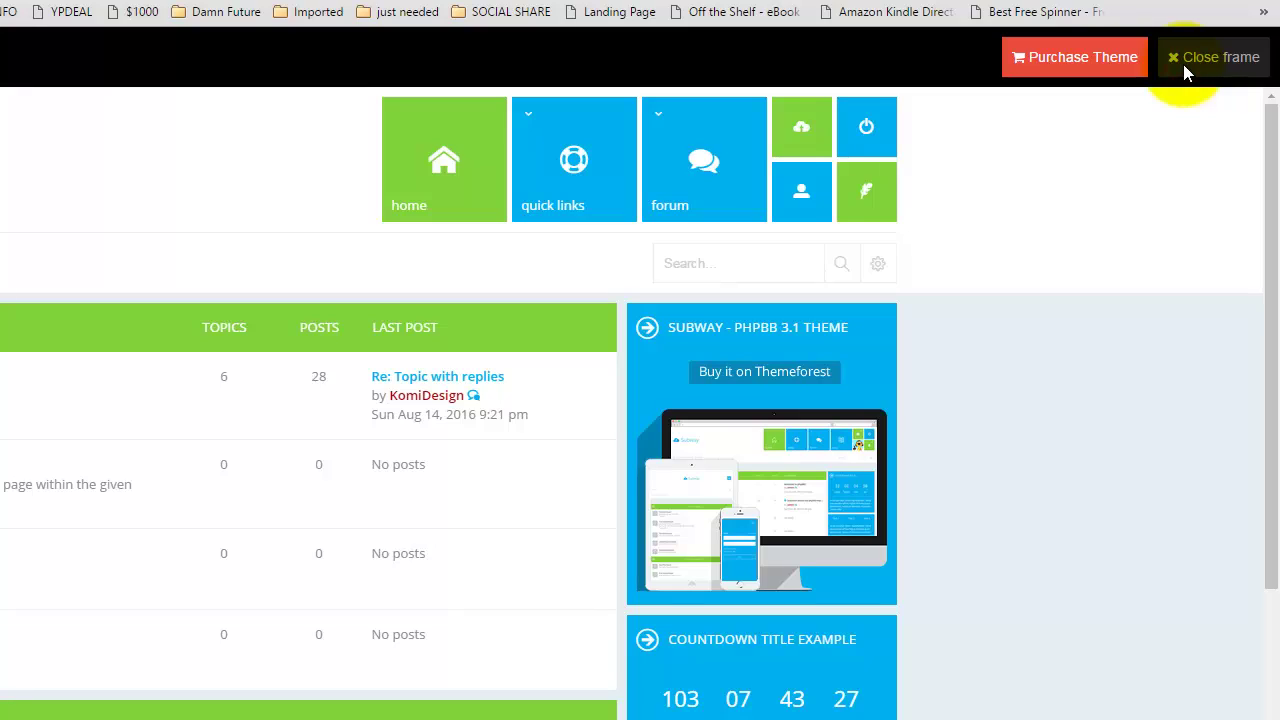
# Step: Remove the ThemeForest preview frame and scroll through the Subway demo forum
pyautogui.click(1183, 64)
pyautogui.scroll(-4, 102, 482)
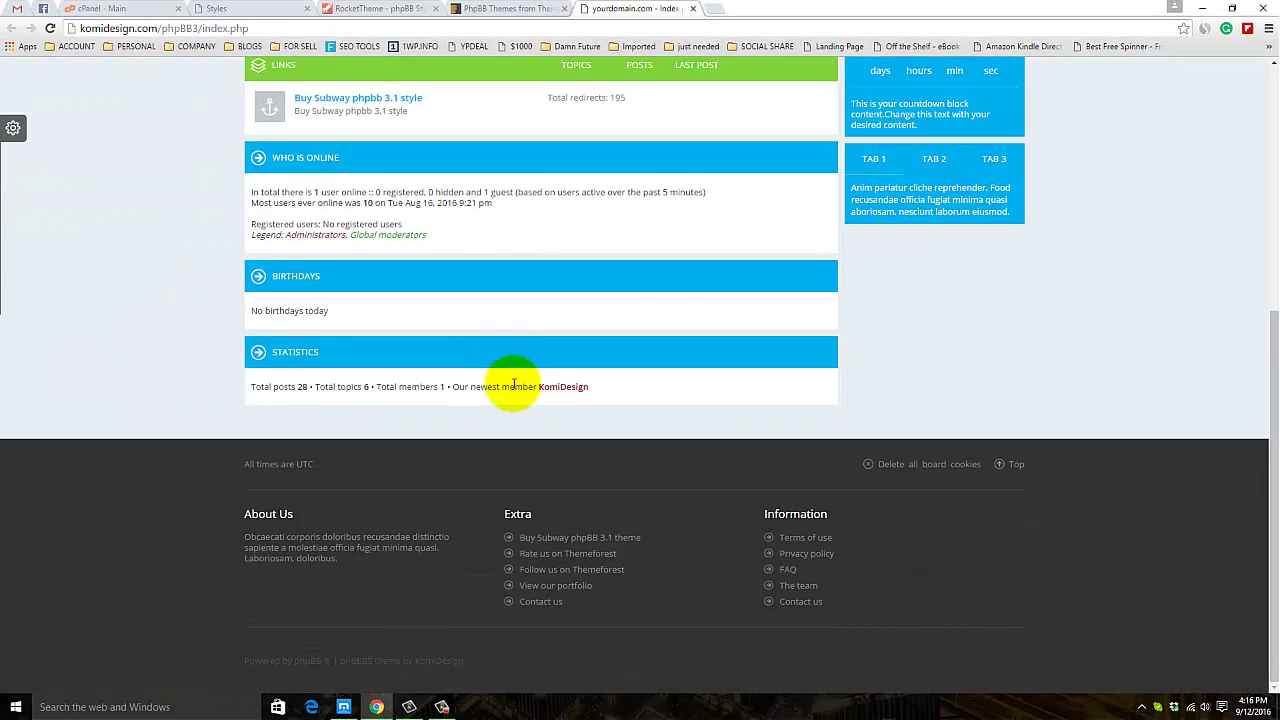
pyautogui.scroll(4, 495, 370)
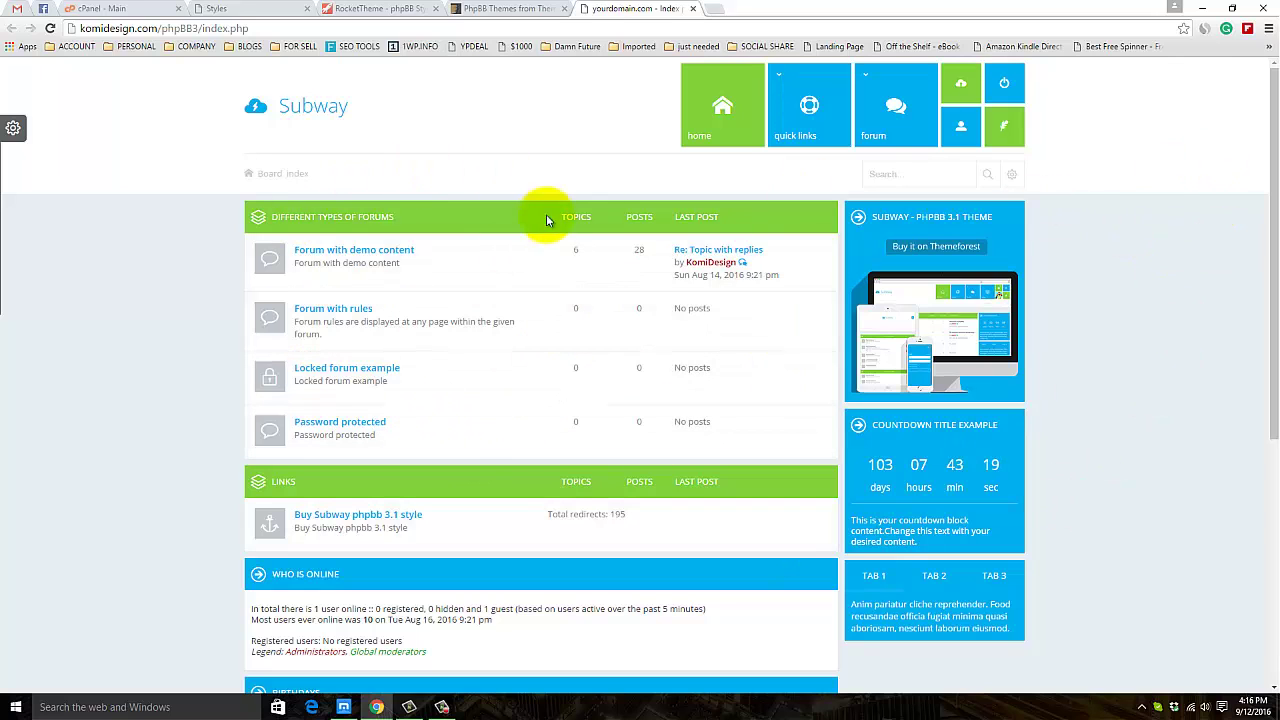
# Step: Close the RocketTheme, ThemeForest and Subway demo tabs
pyautogui.click(520, 9)
pyautogui.scroll(5, 700, 348)
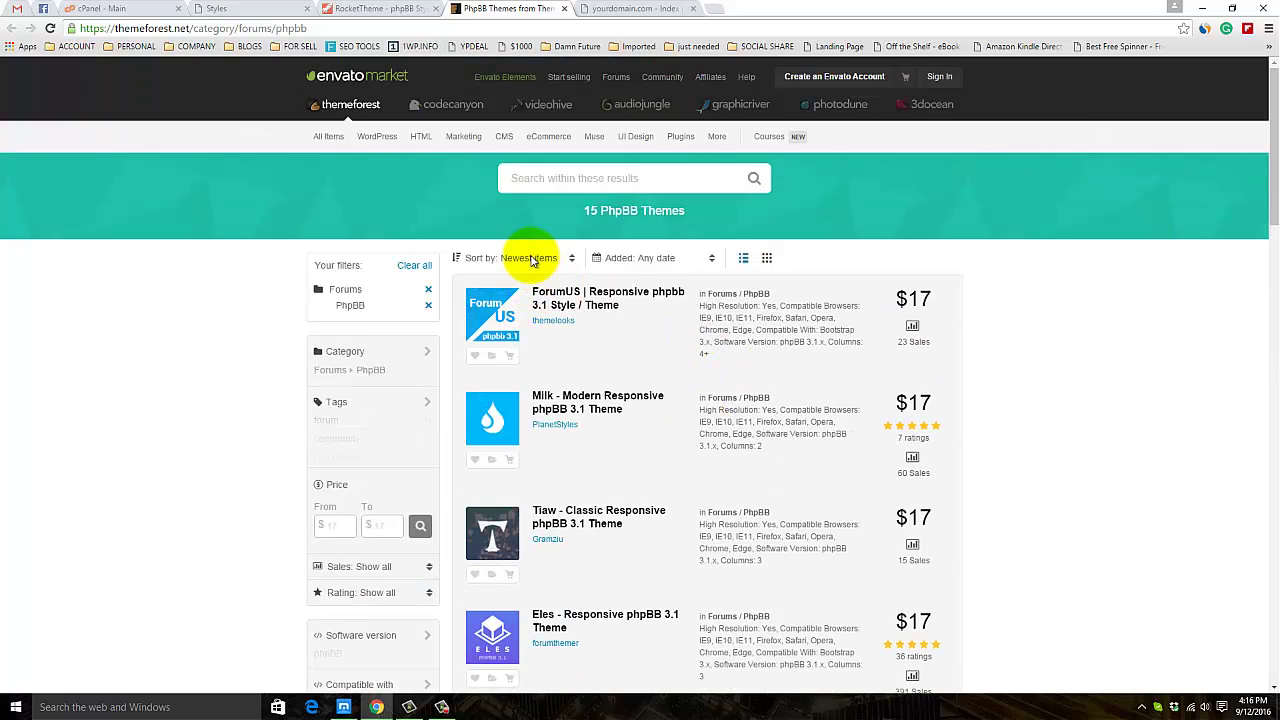
pyautogui.click(400, 9)
pyautogui.click(468, 9)
pyautogui.click(425, 9)
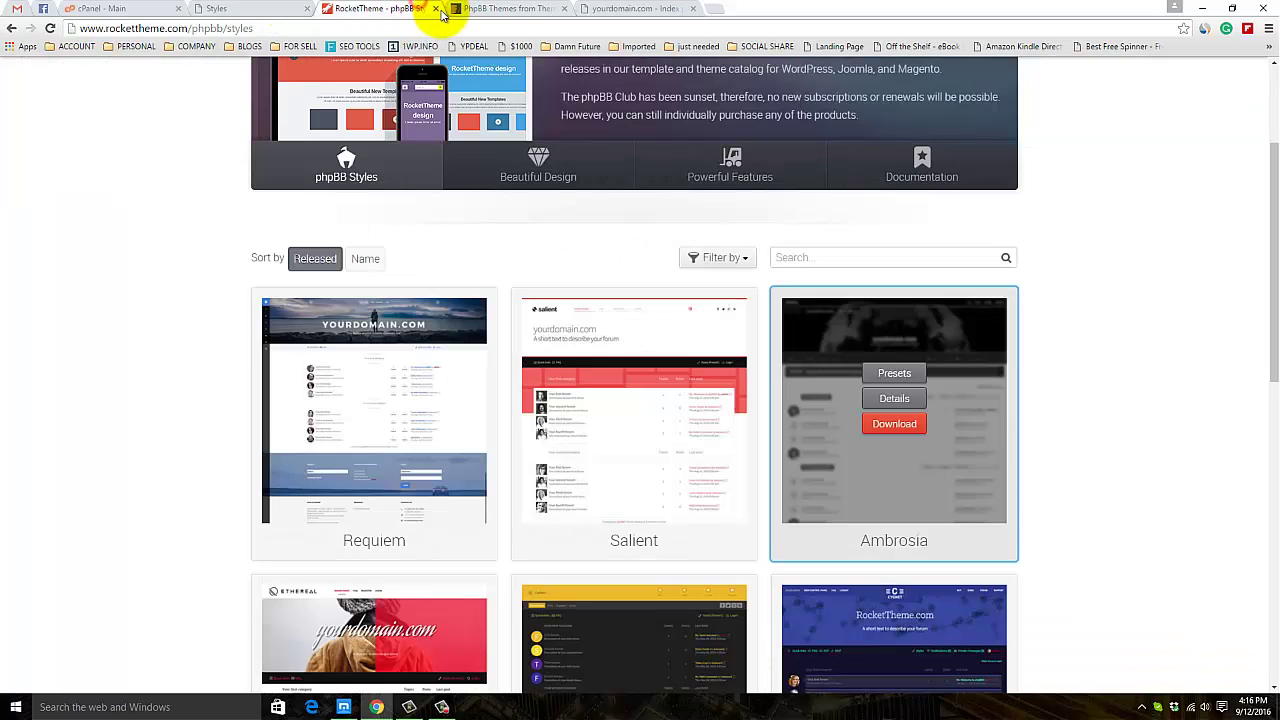
pyautogui.click(436, 9)
pyautogui.click(436, 9)
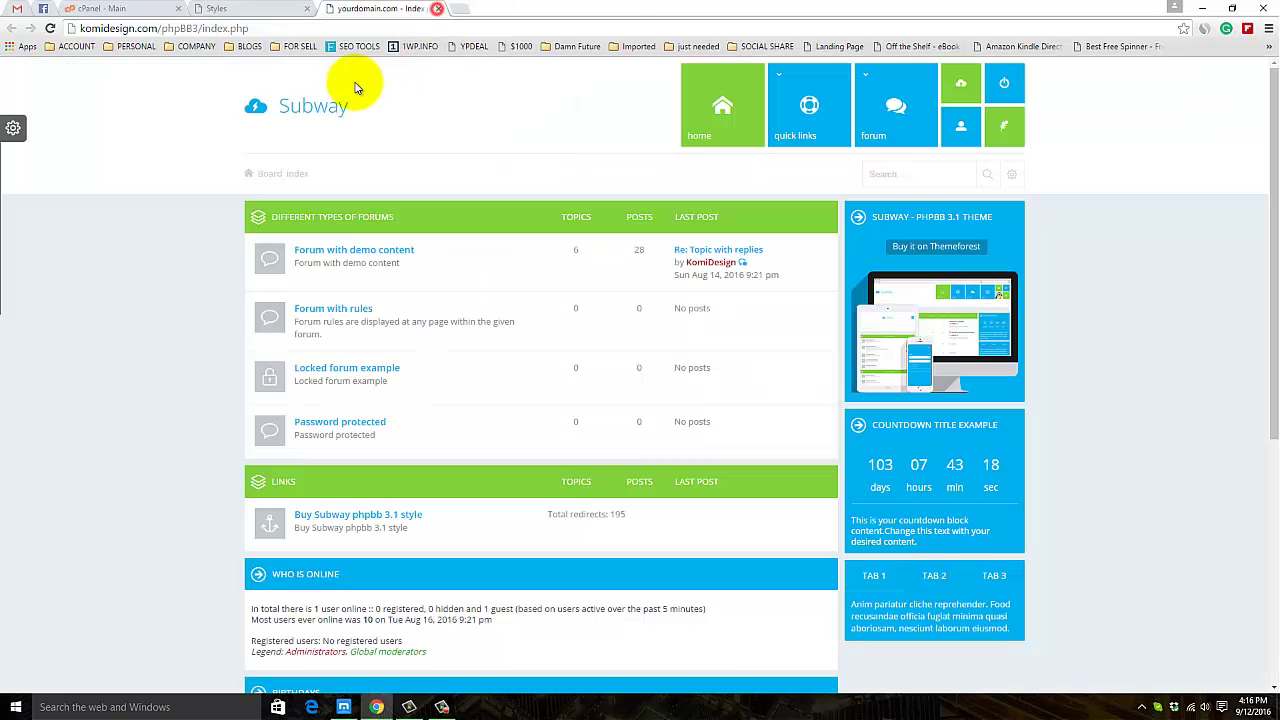
pyautogui.click(437, 10)
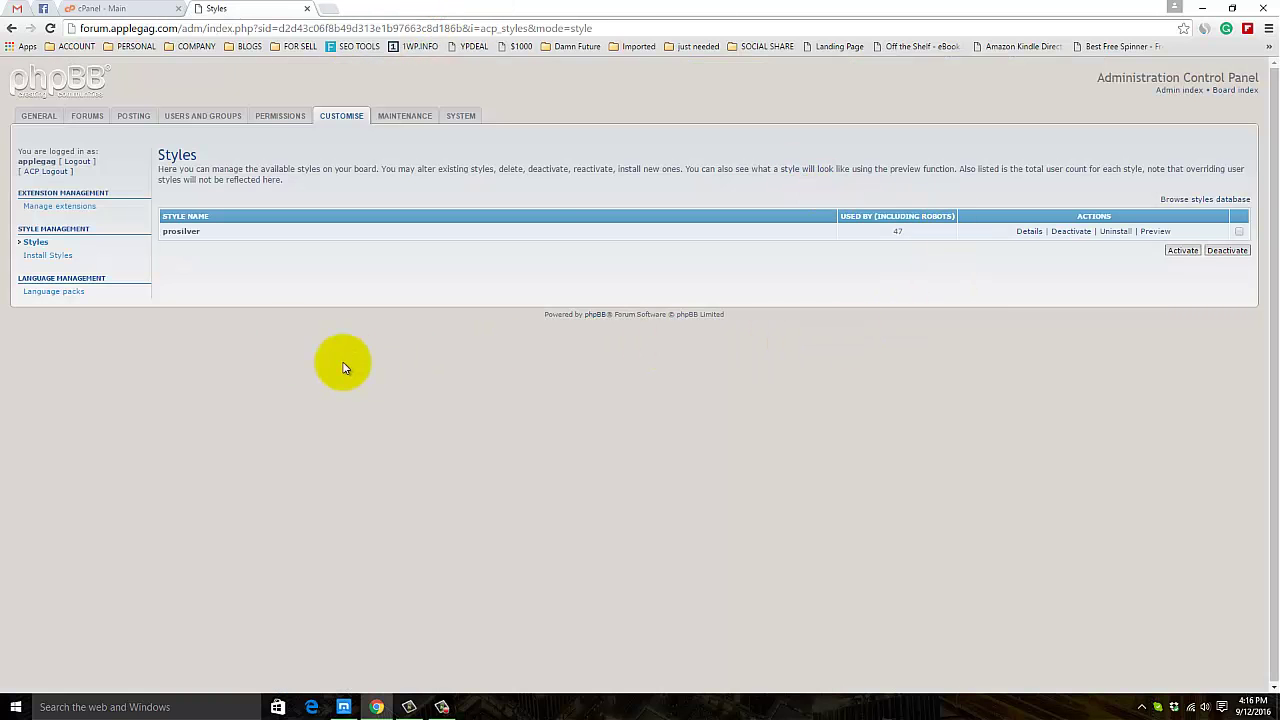
# Step: Dismiss the Internet Download Manager pop-ups on cPanel and launch File Manager
pyautogui.click(123, 8)
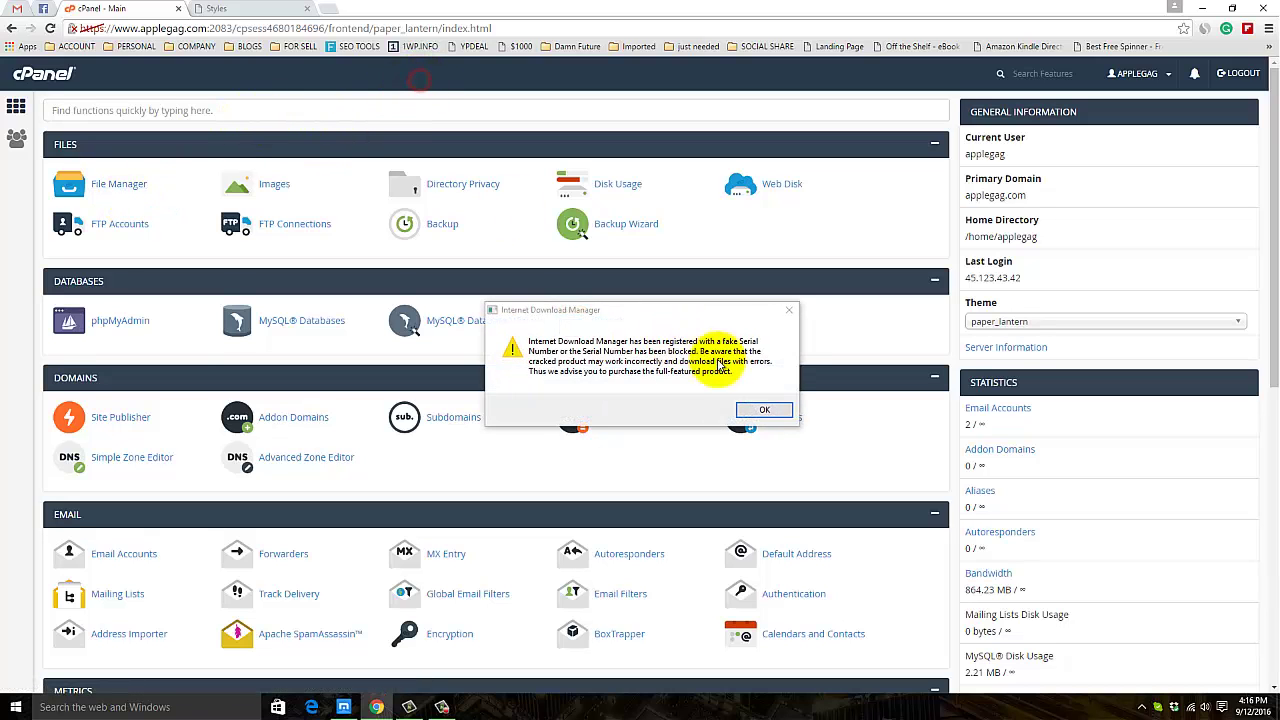
pyautogui.click(766, 407)
pyautogui.click(740, 420)
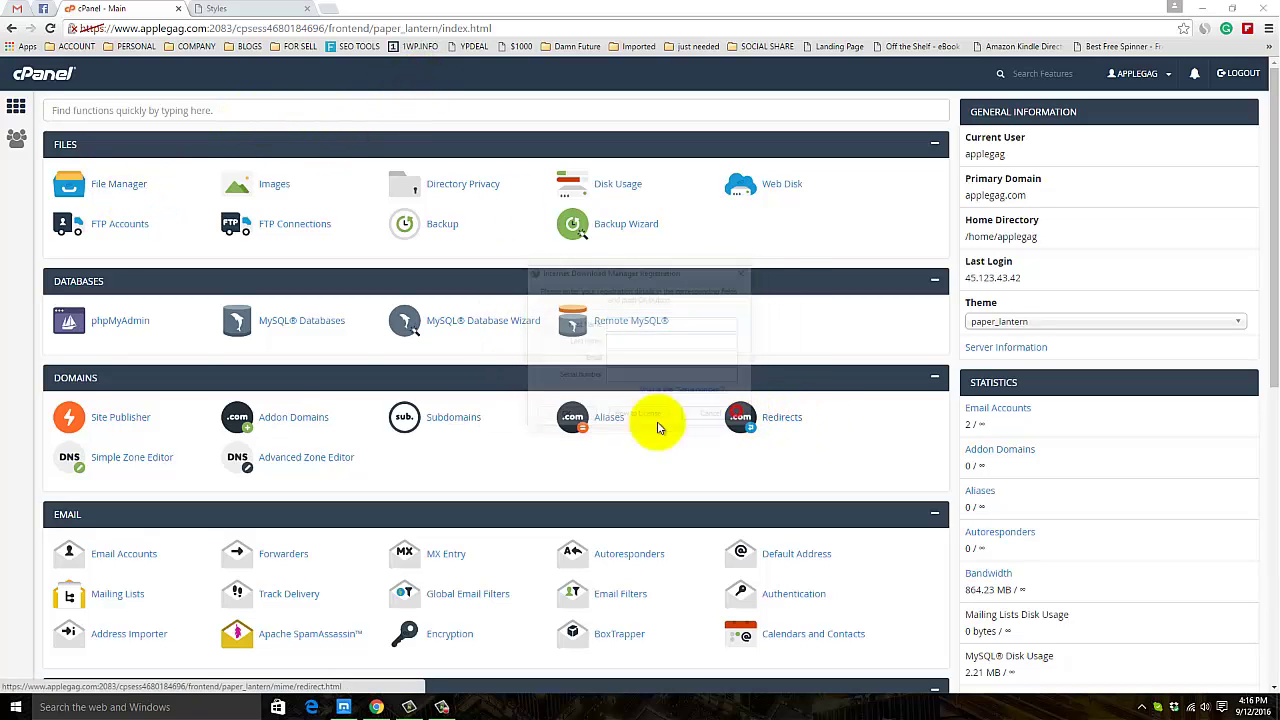
pyautogui.click(108, 183)
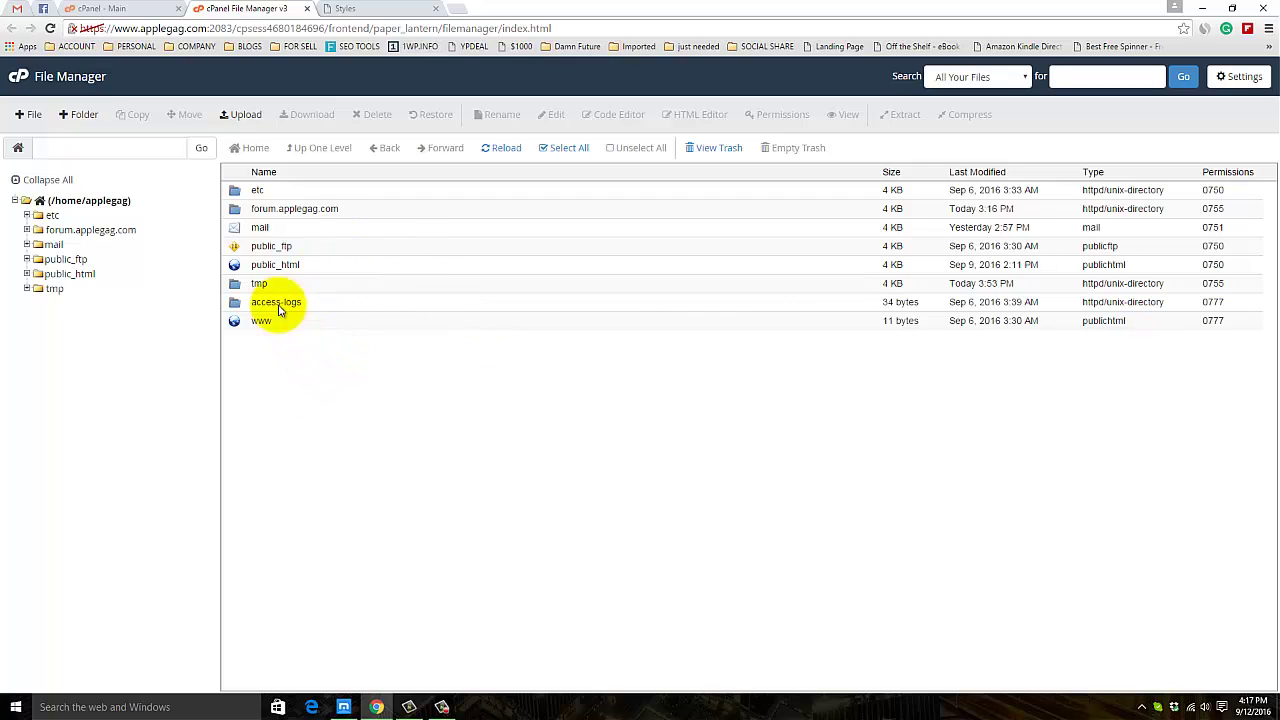
# Step: Navigate File Manager into forum.applegag.com/styles and select the prosilver folder
pyautogui.doubleClick(238, 210)
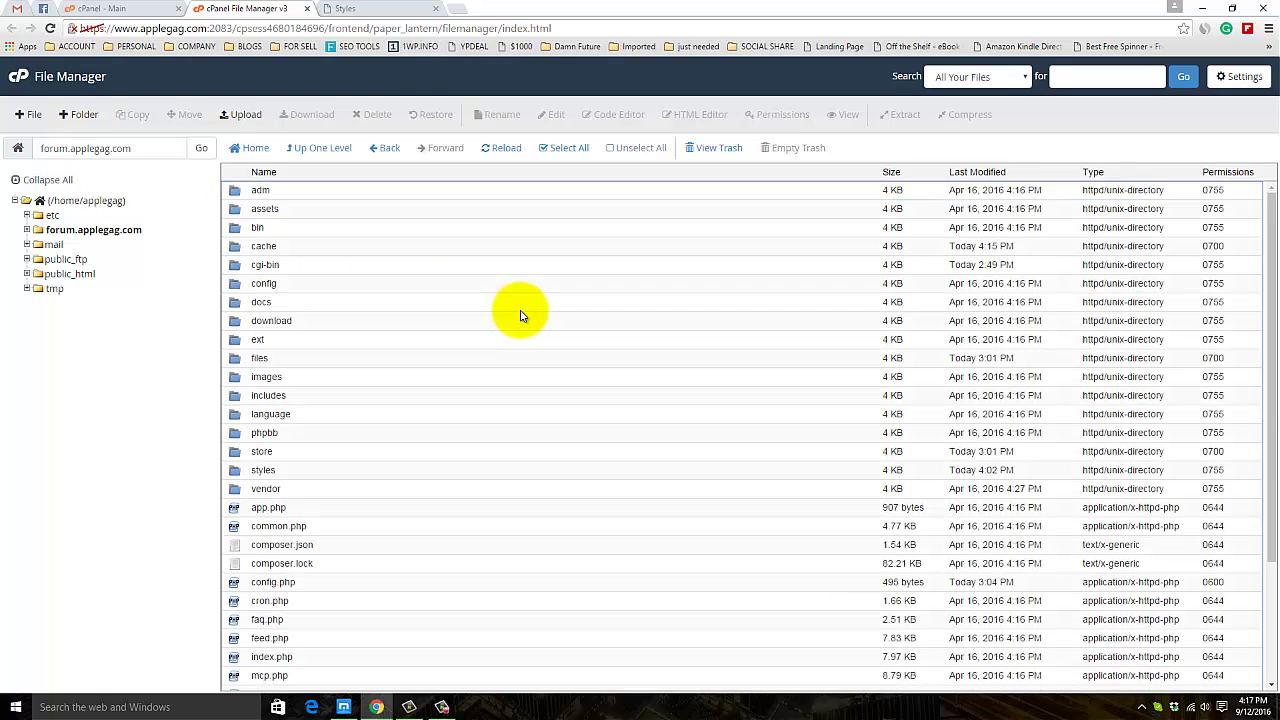
pyautogui.doubleClick(235, 474)
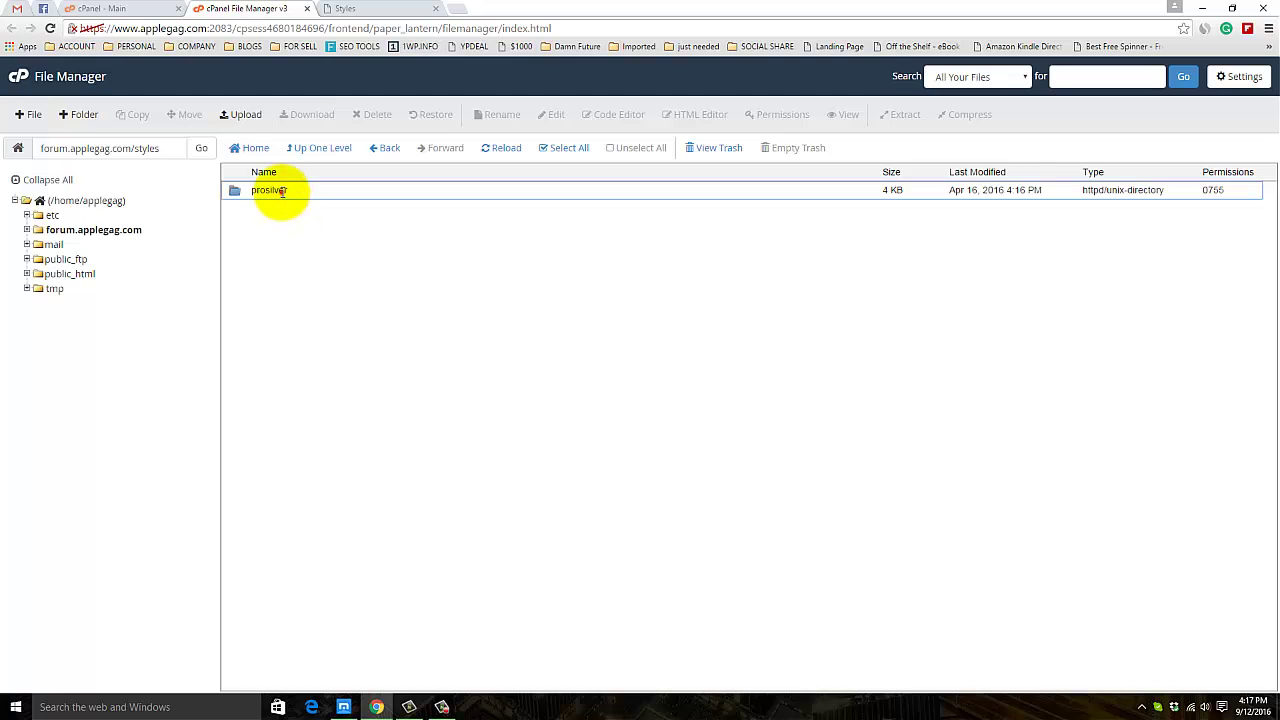
pyautogui.click(285, 193)
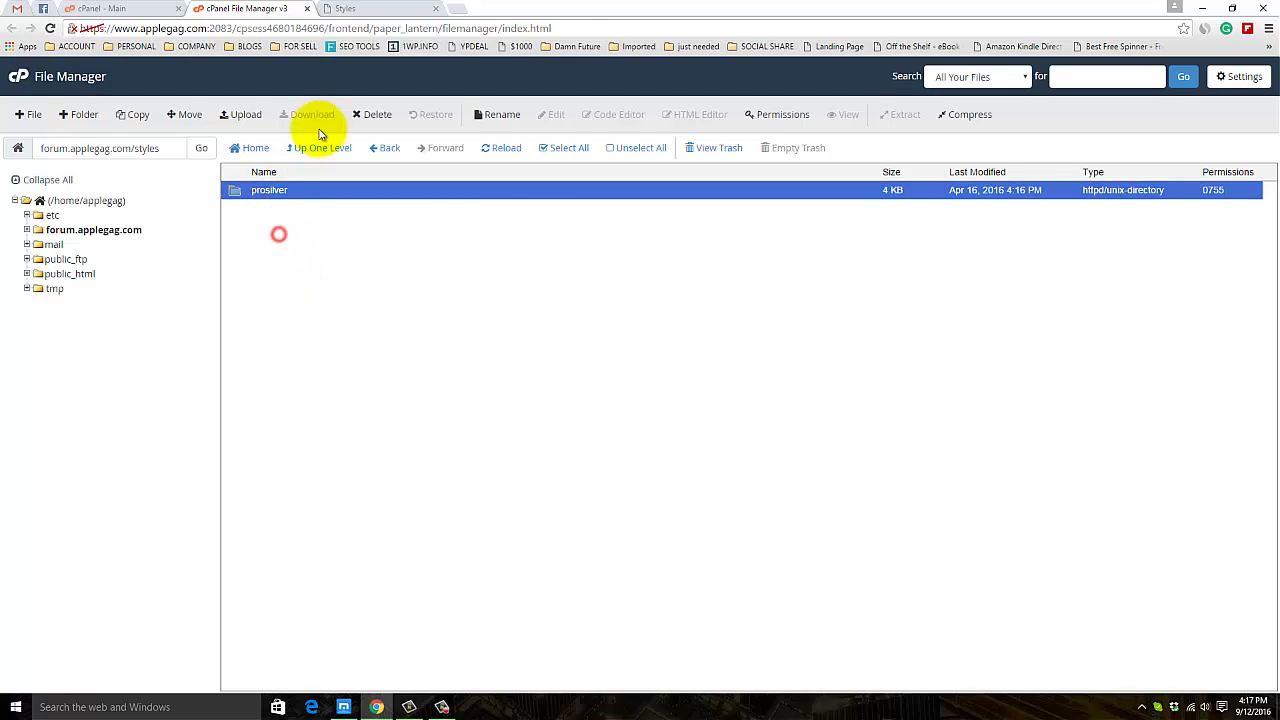
# Step: Compare with the phpBB Styles admin page, then minimise Chrome to the desktop
pyautogui.click(420, 9)
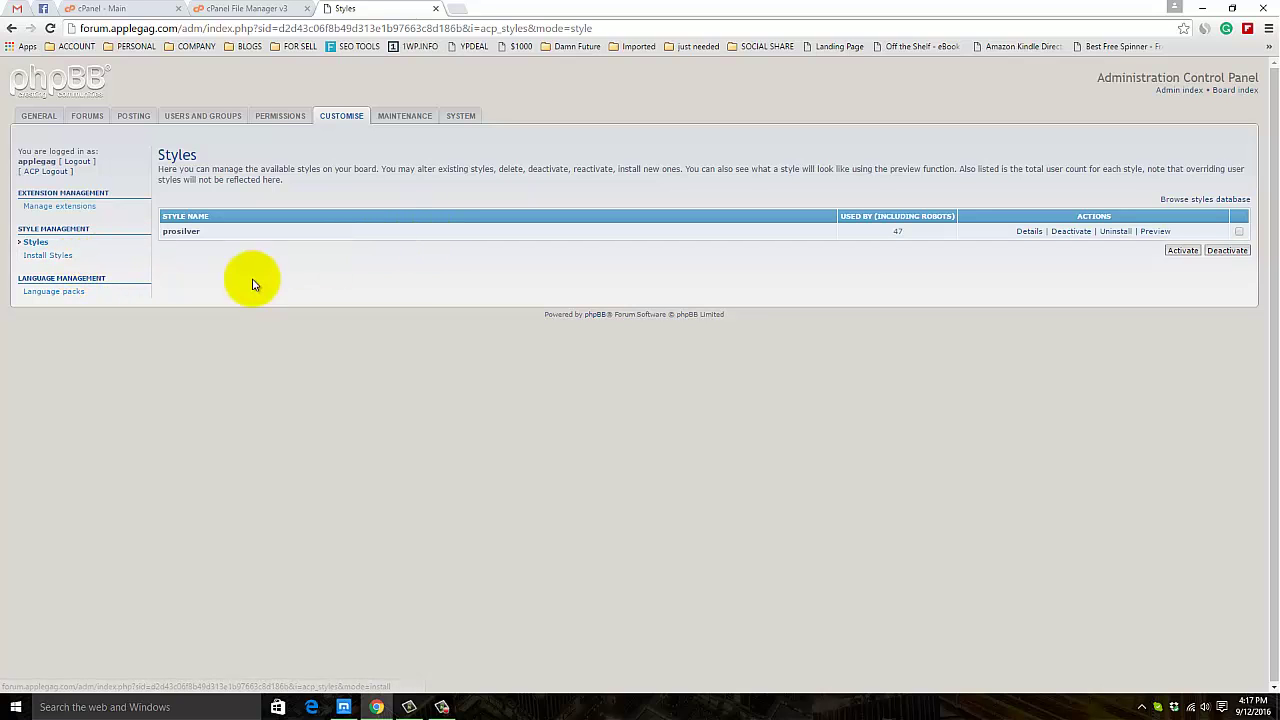
pyautogui.click(290, 8)
pyautogui.click(351, 8)
pyautogui.click(263, 8)
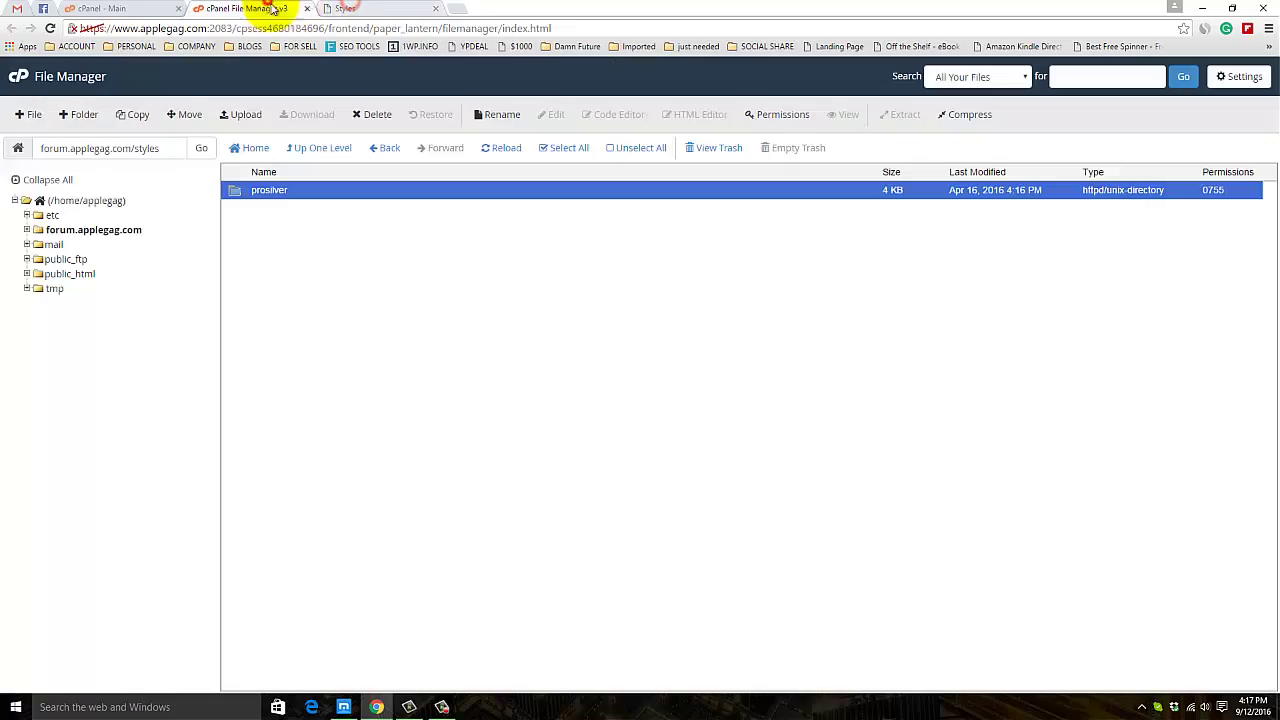
pyautogui.click(1199, 9)
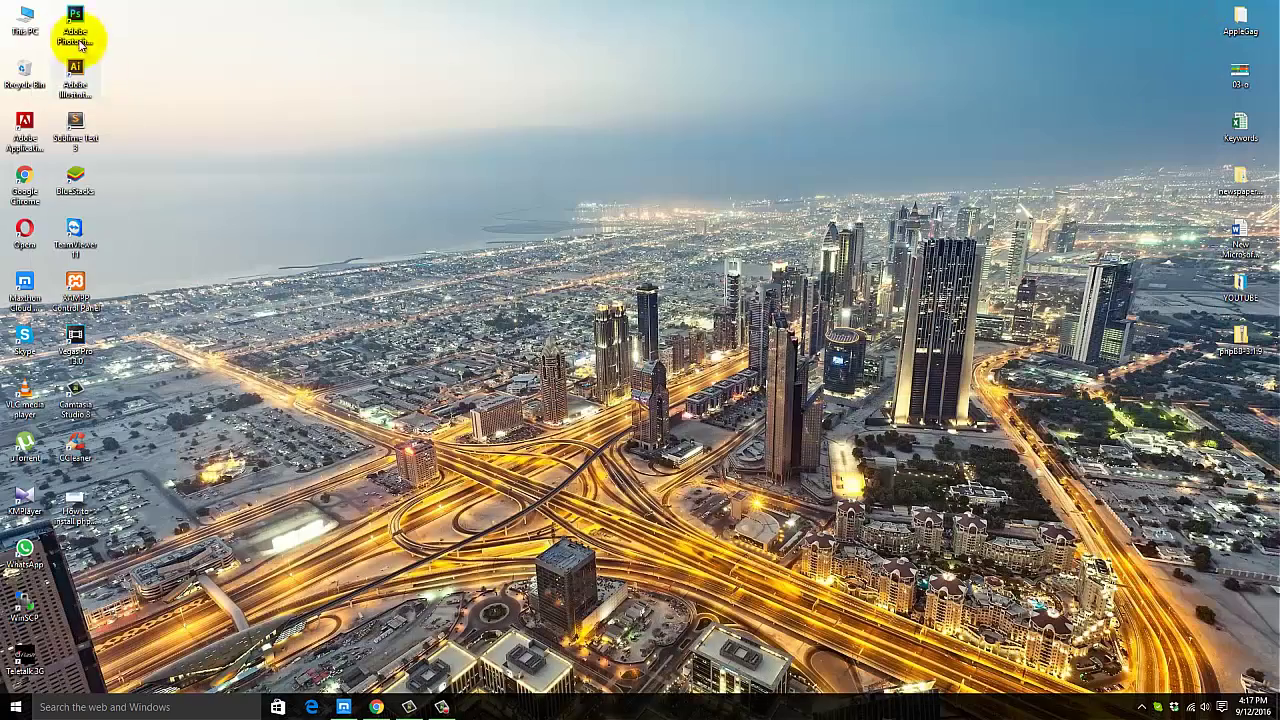
# Step: Navigate to This PC > Downloads > Compressed > subwayphpbb > the themeforest Subway package folder
pyautogui.doubleClick(24, 16)
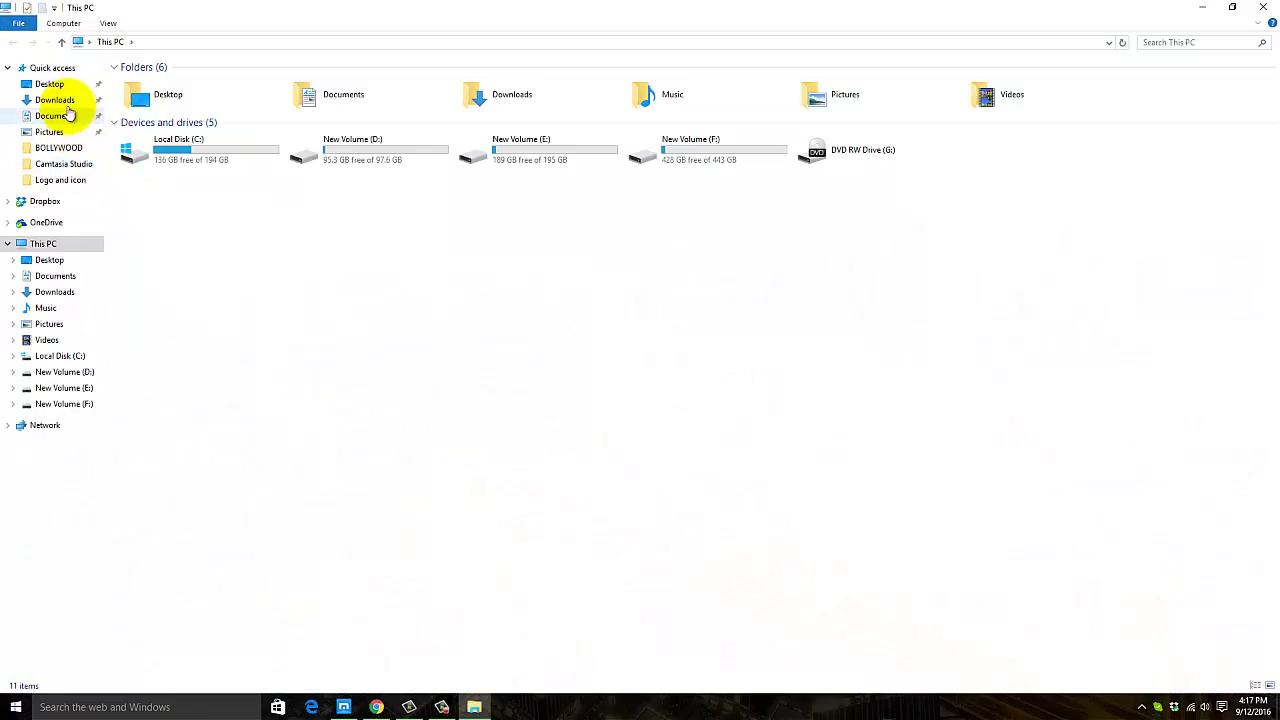
pyautogui.click(60, 100)
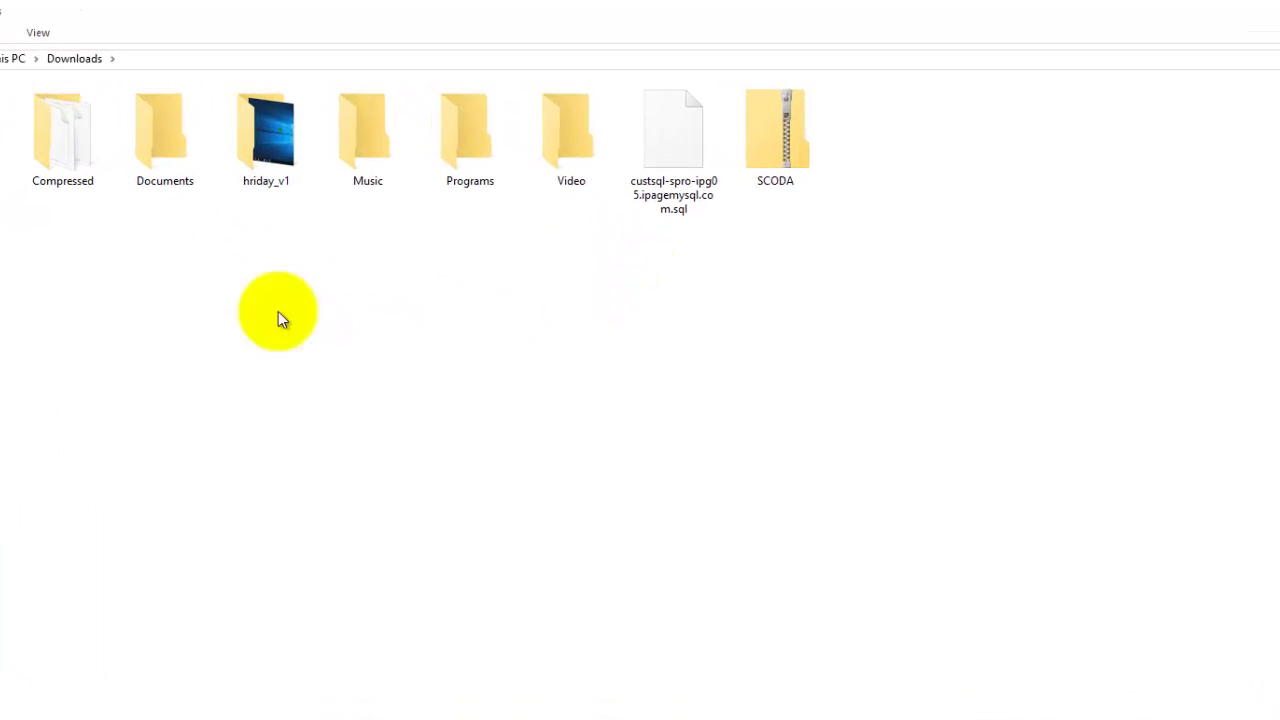
pyautogui.doubleClick(150, 100)
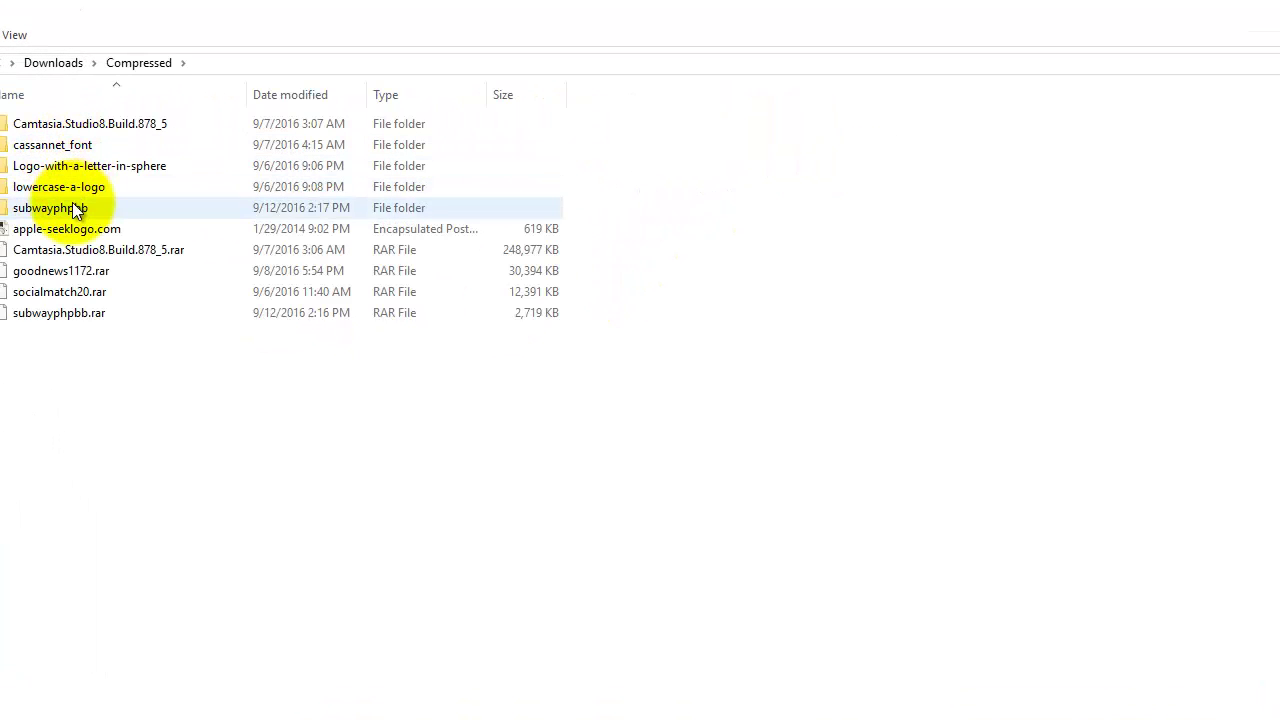
pyautogui.doubleClick(73, 206)
pyautogui.doubleClick(95, 123)
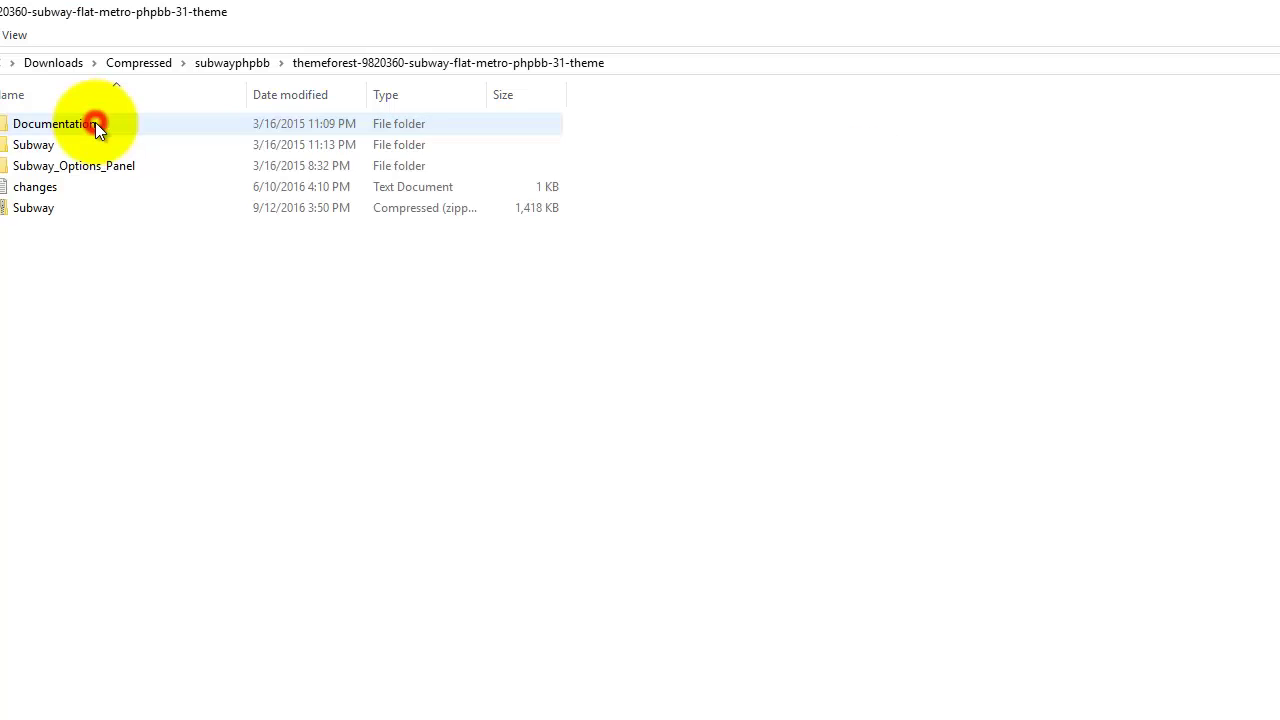
# Step: Compress the Subway theme folder into Subway.zip using 7-Zip
pyautogui.click(121, 212)
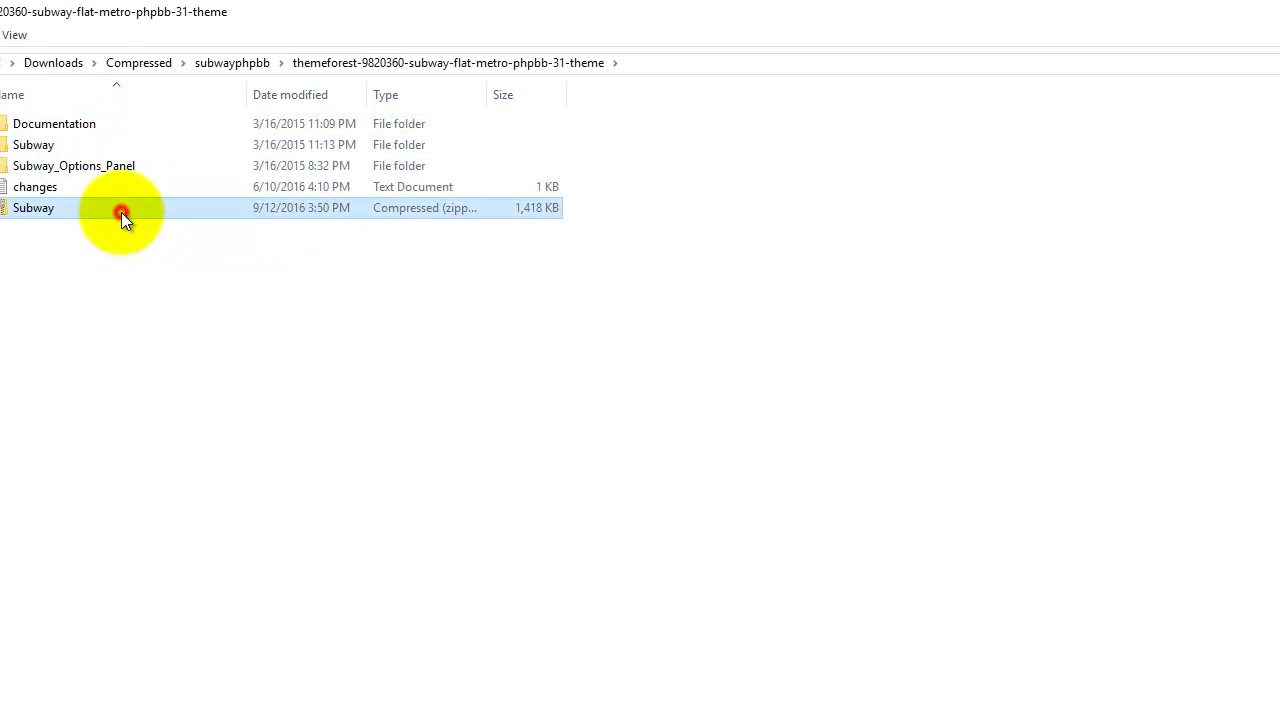
pyautogui.click(51, 144)
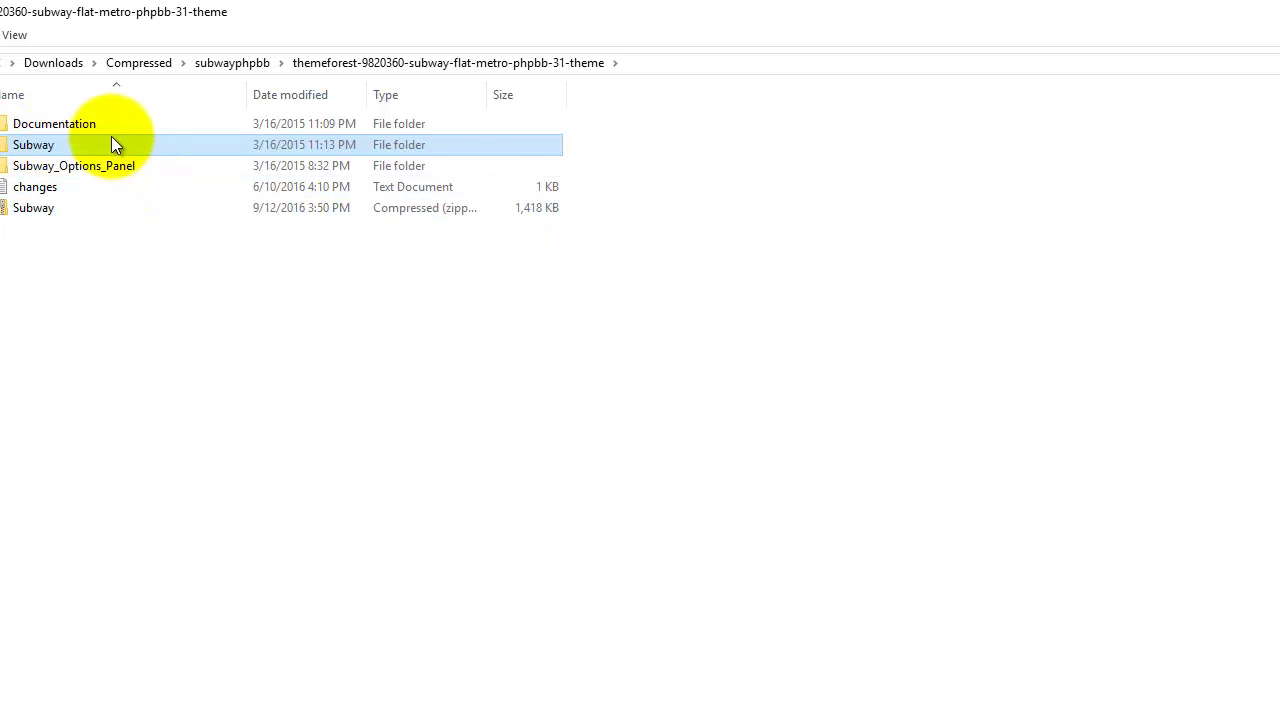
pyautogui.rightClick(66, 150)
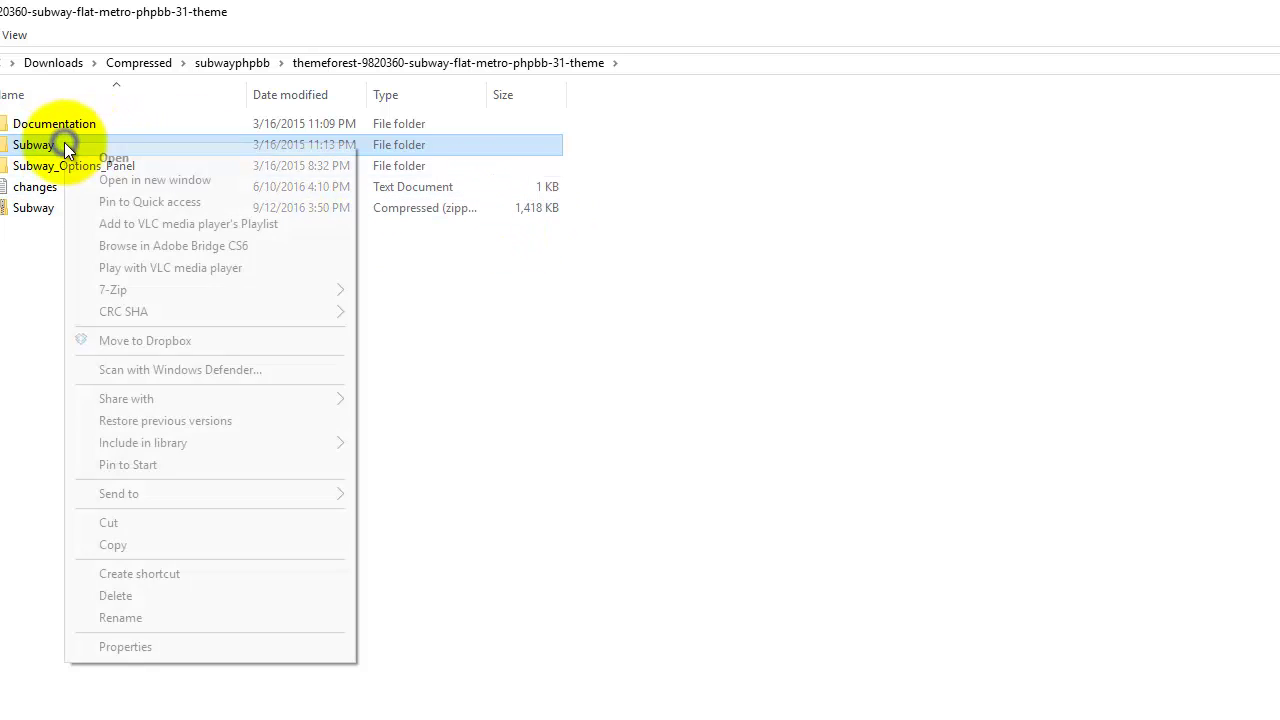
pyautogui.moveTo(89, 289)
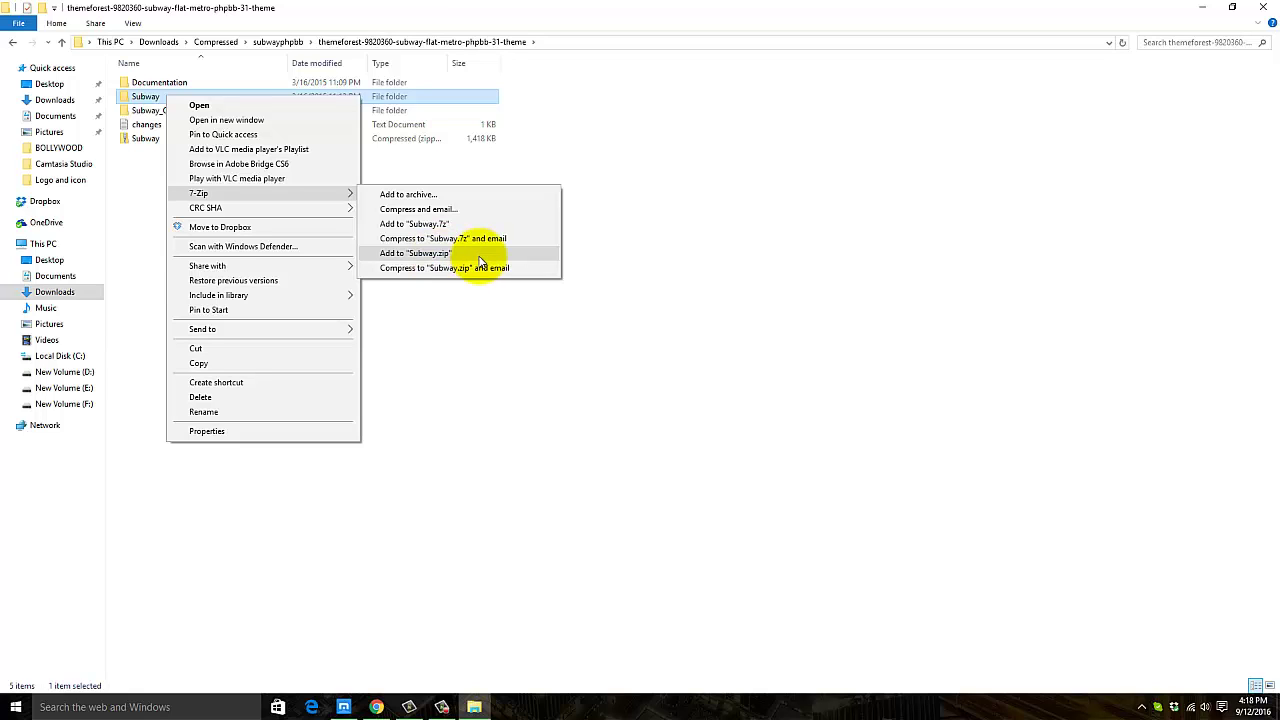
pyautogui.click(476, 256)
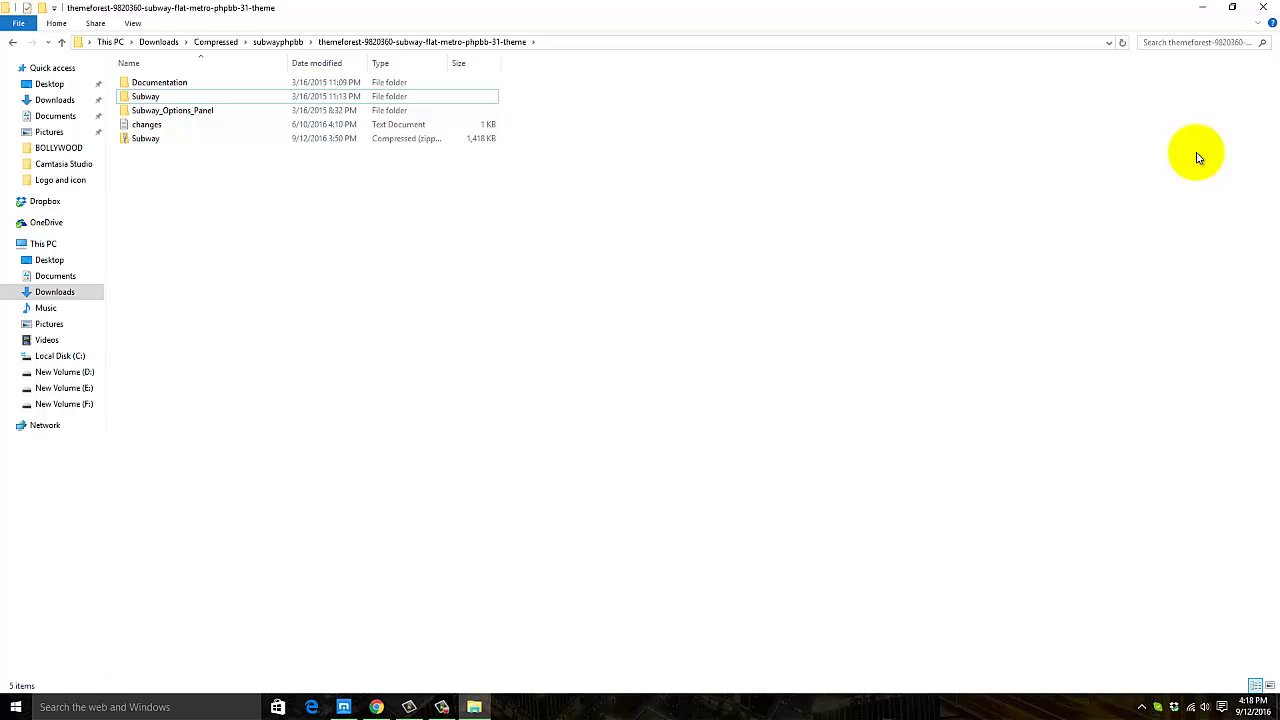
# Step: Close File Explorer and return to cPanel File Manager in Chrome
pyautogui.click(1274, 7)
pyautogui.click(376, 707)
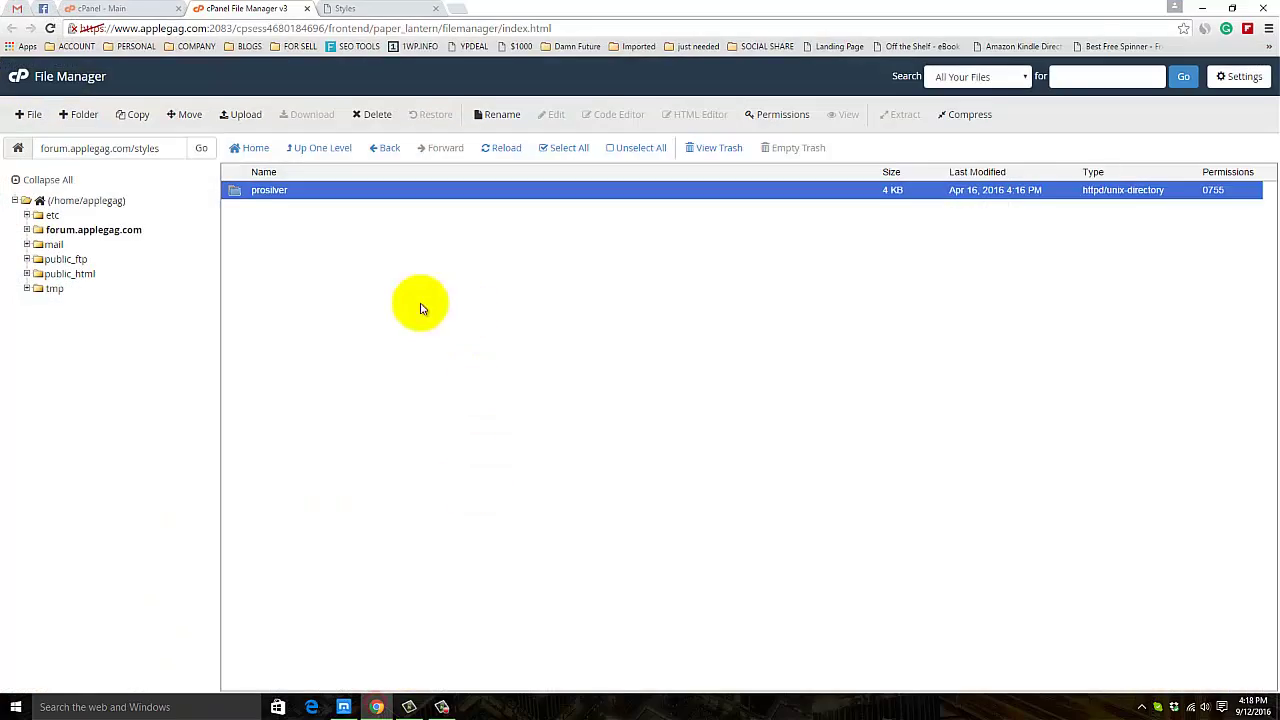
pyautogui.click(389, 257)
# Step: Upload Subway.zip to the styles folder, then go back to the folder listing
pyautogui.click(245, 118)
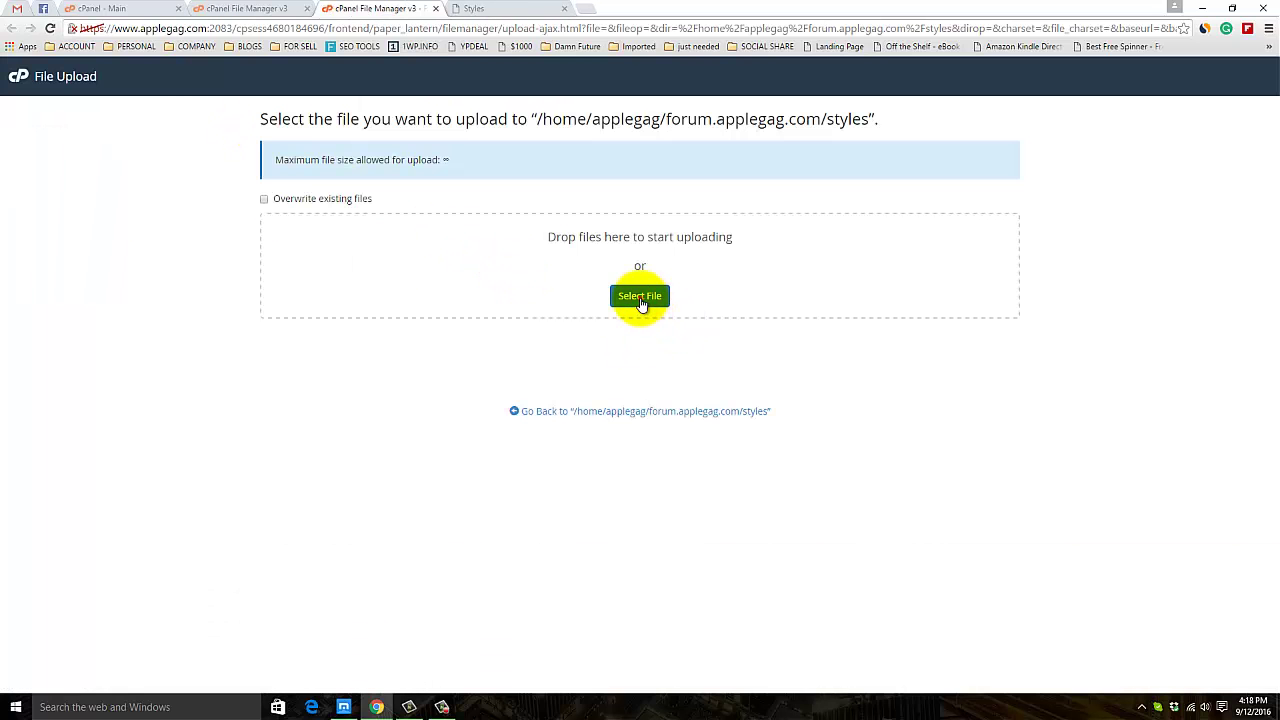
pyautogui.click(640, 296)
pyautogui.click(153, 150)
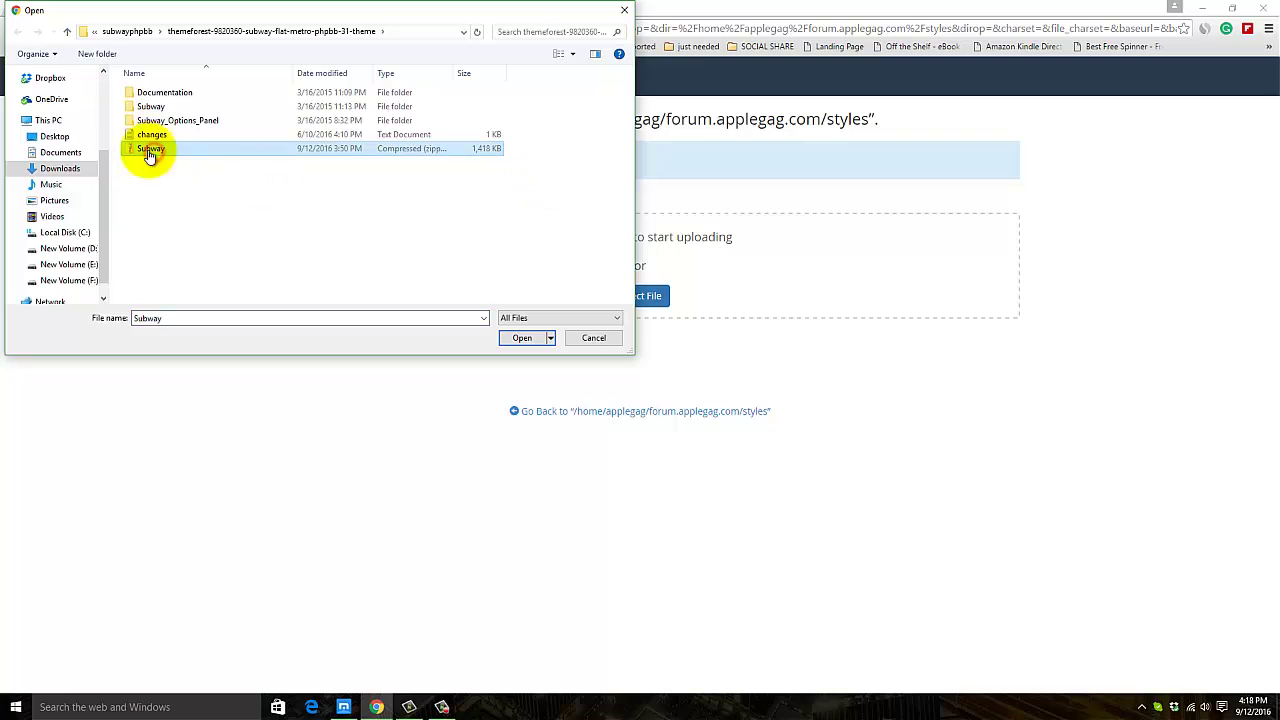
pyautogui.click(510, 340)
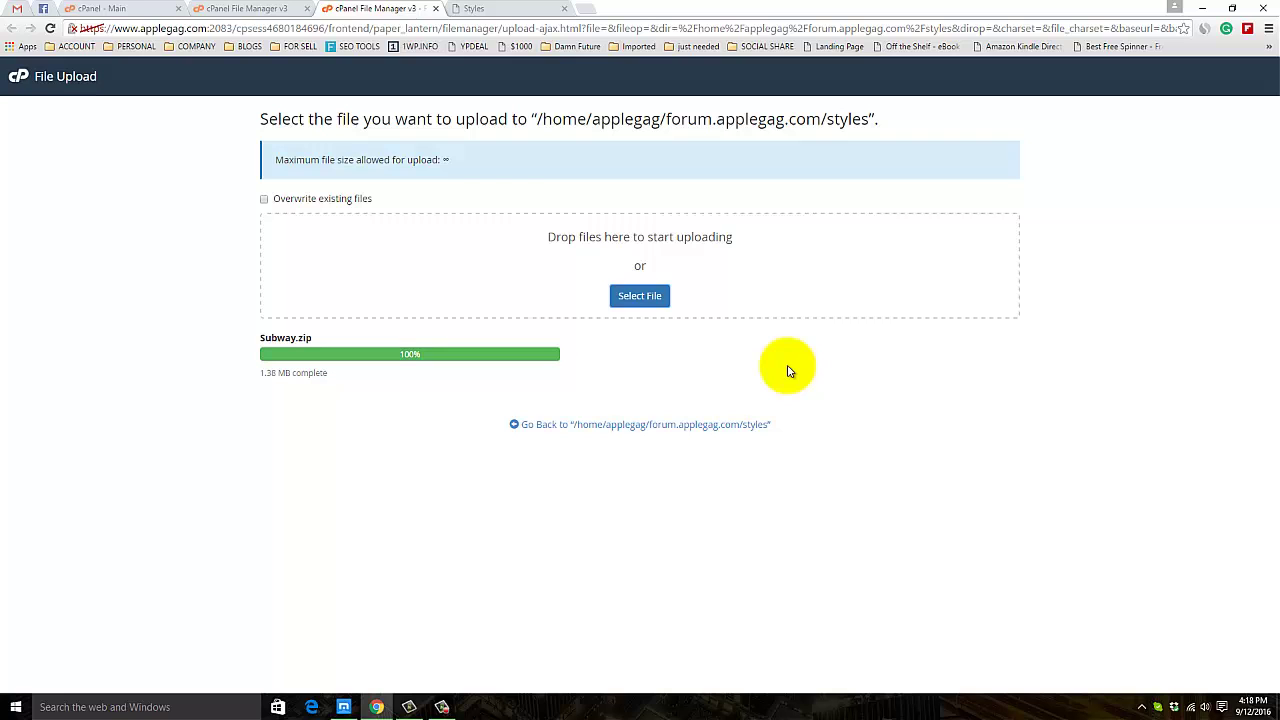
pyautogui.click(638, 429)
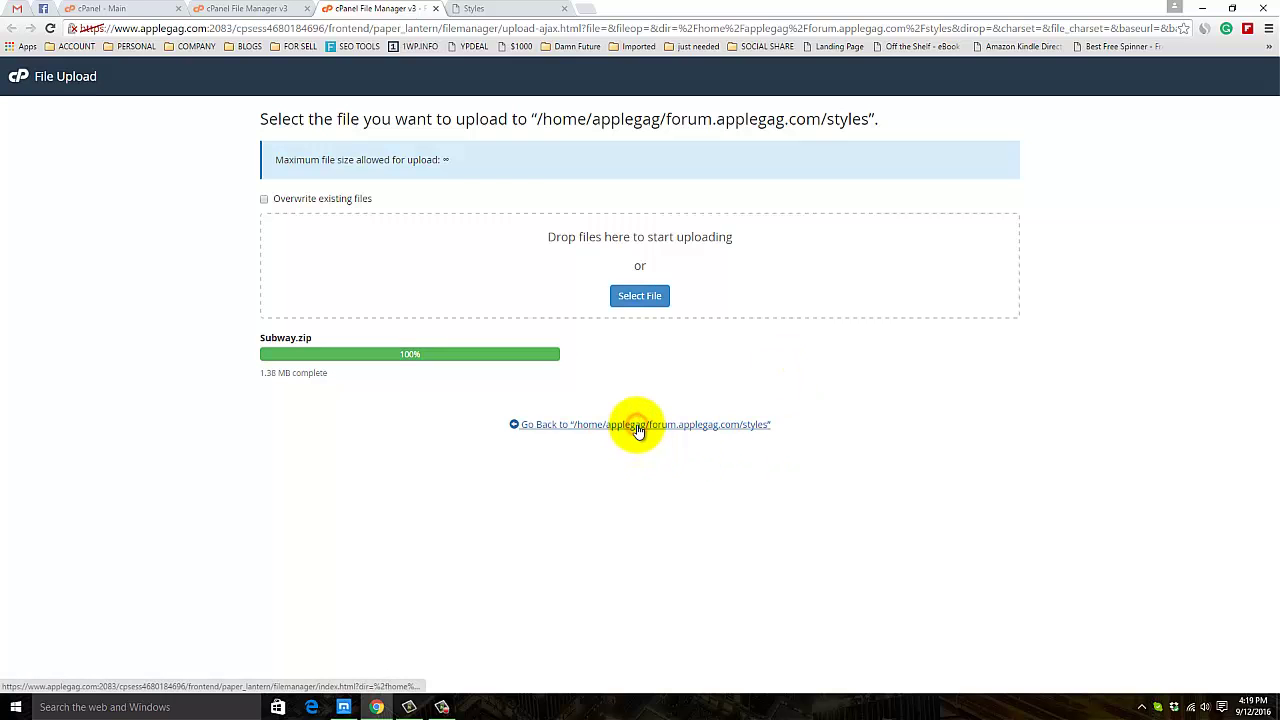
pyautogui.click(306, 8)
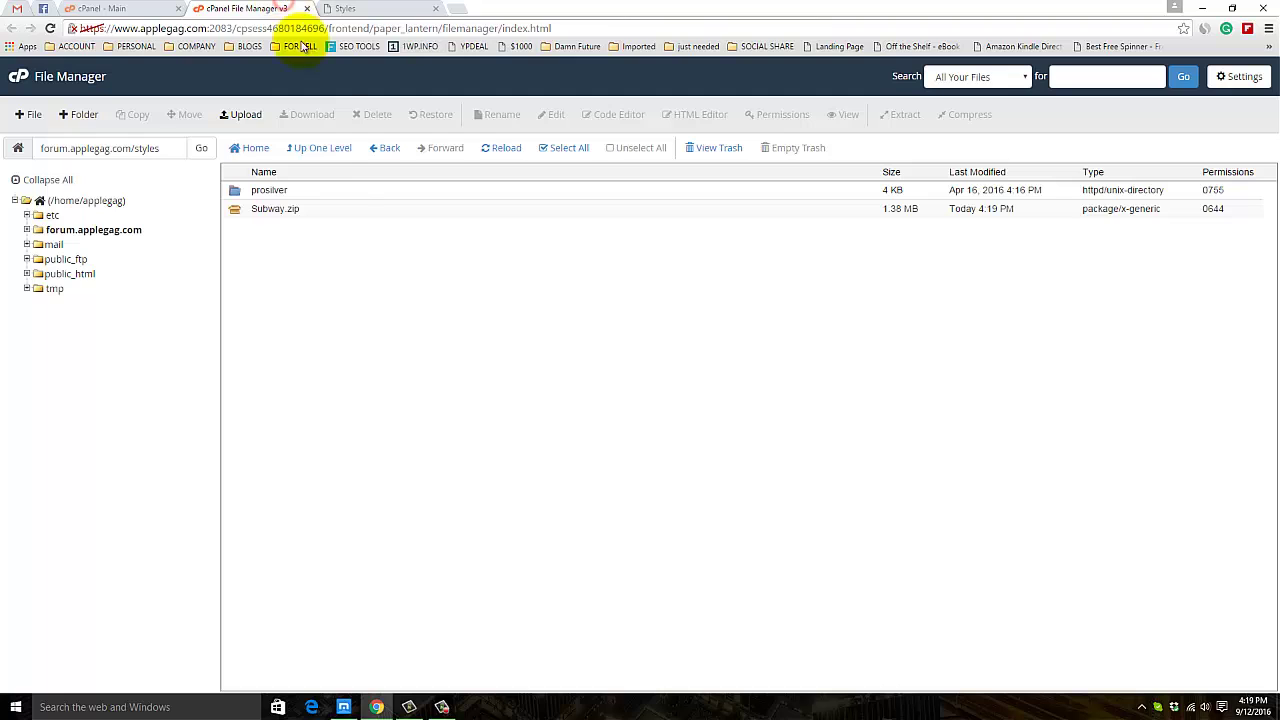
# Step: Extract Subway.zip into the styles folder and refresh to show the new Subway folder
pyautogui.click(301, 214)
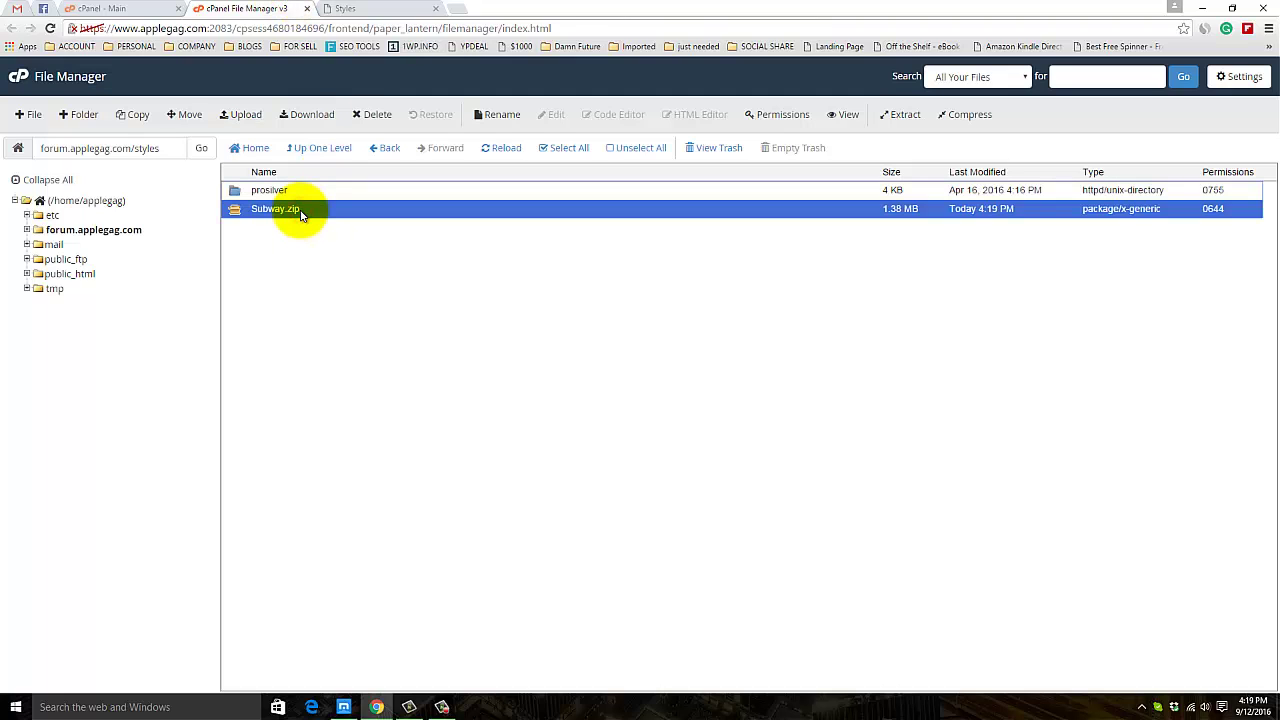
pyautogui.rightClick(301, 214)
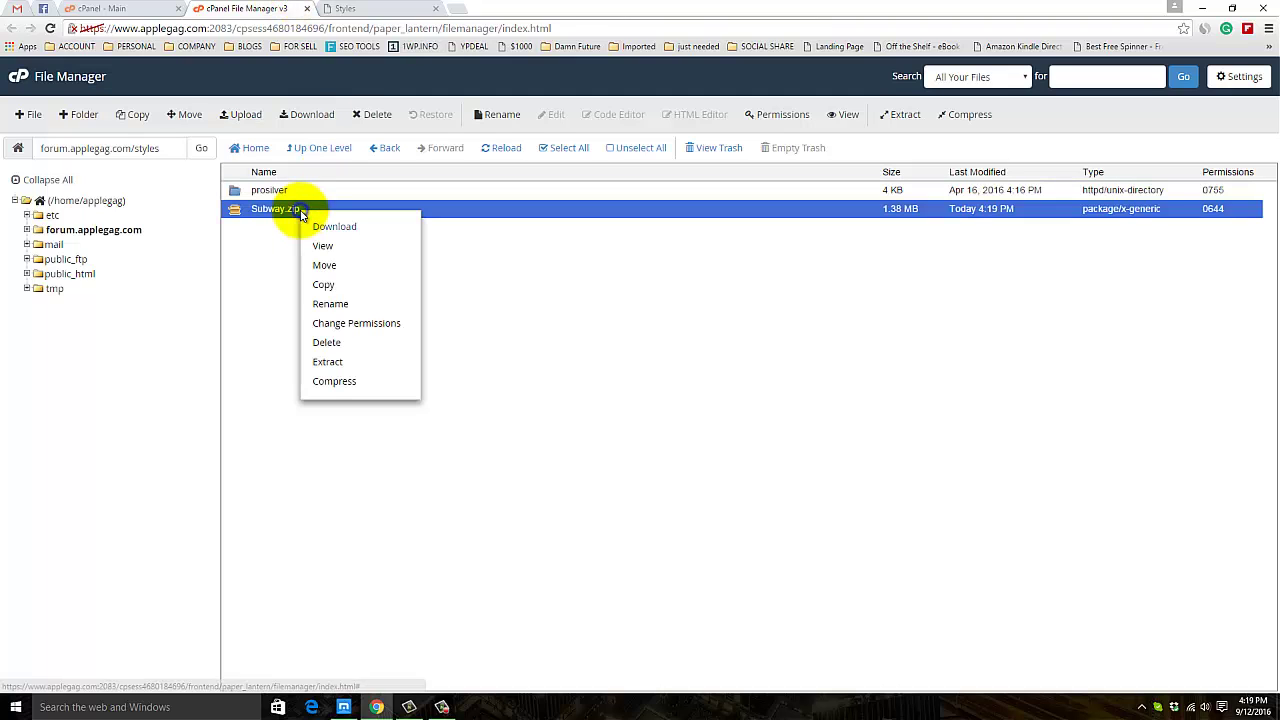
pyautogui.click(352, 365)
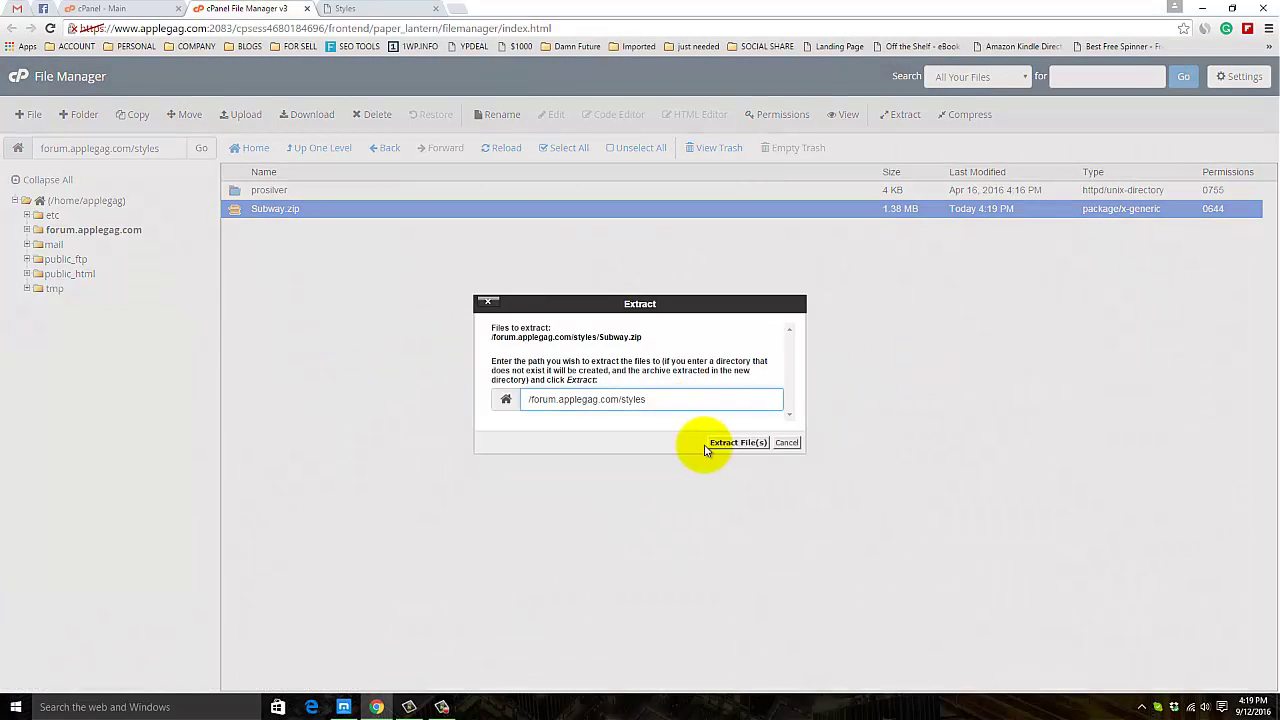
pyautogui.click(726, 443)
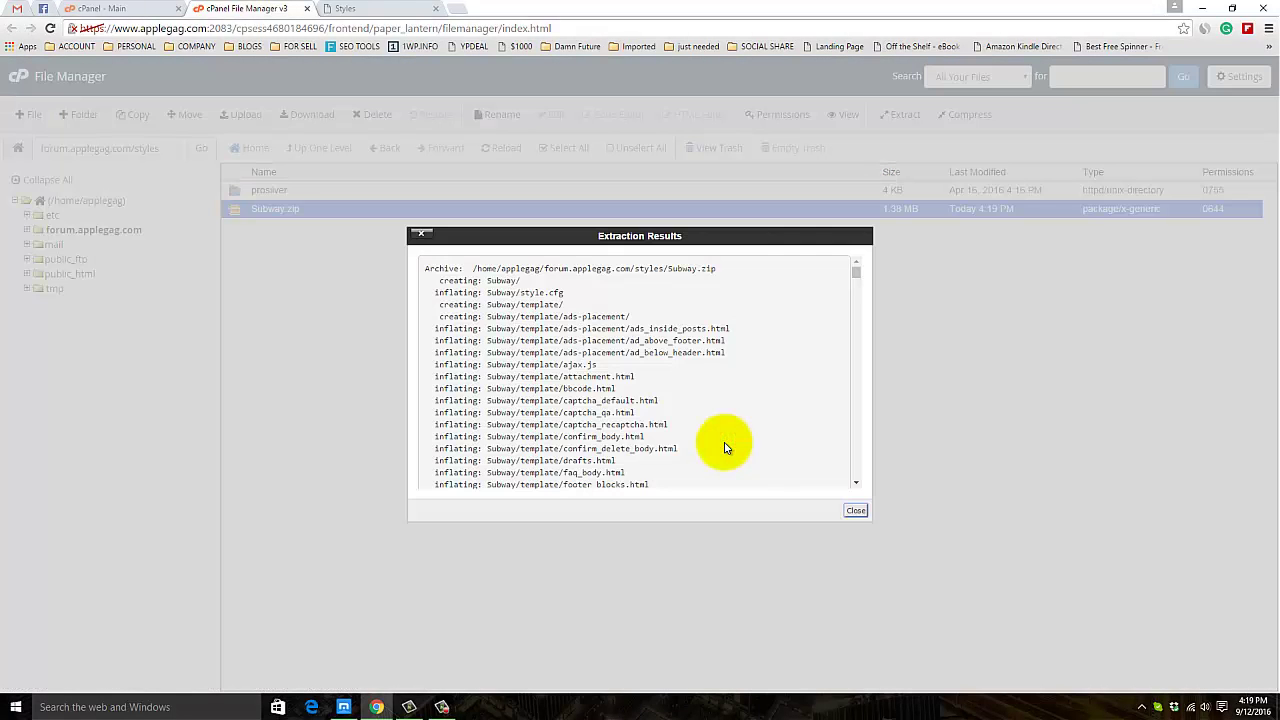
pyautogui.click(856, 511)
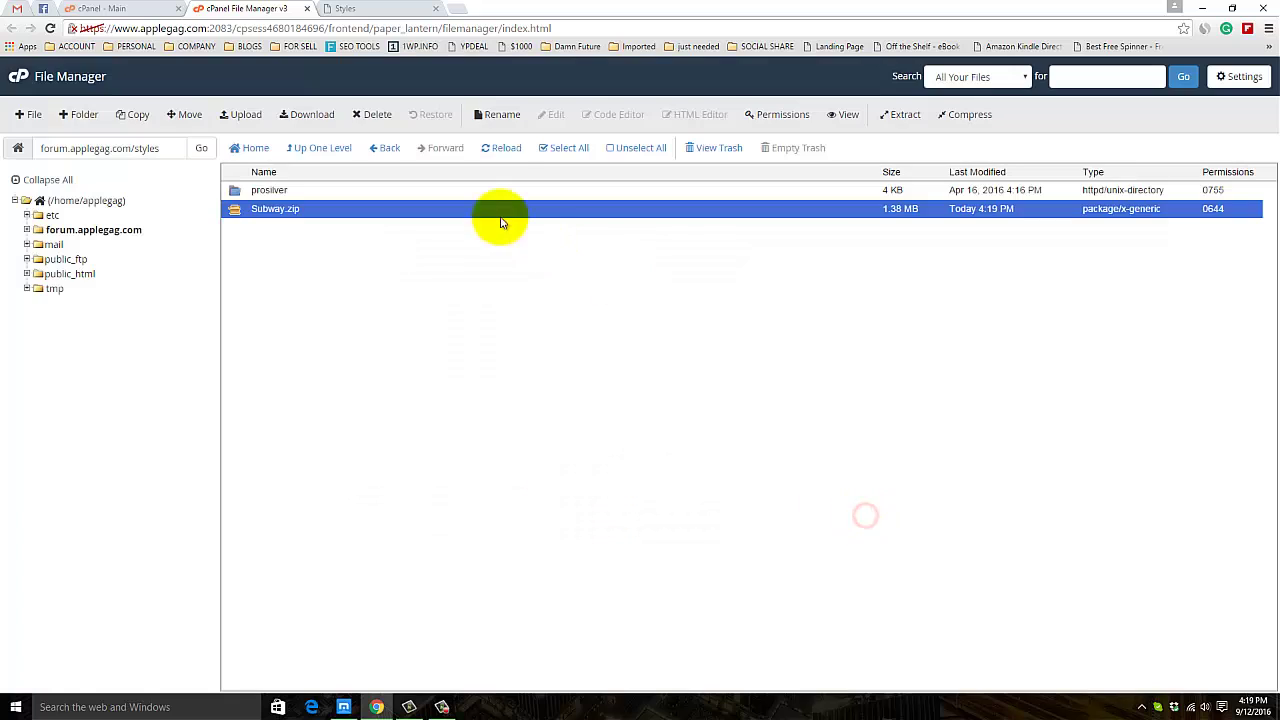
pyautogui.click(504, 158)
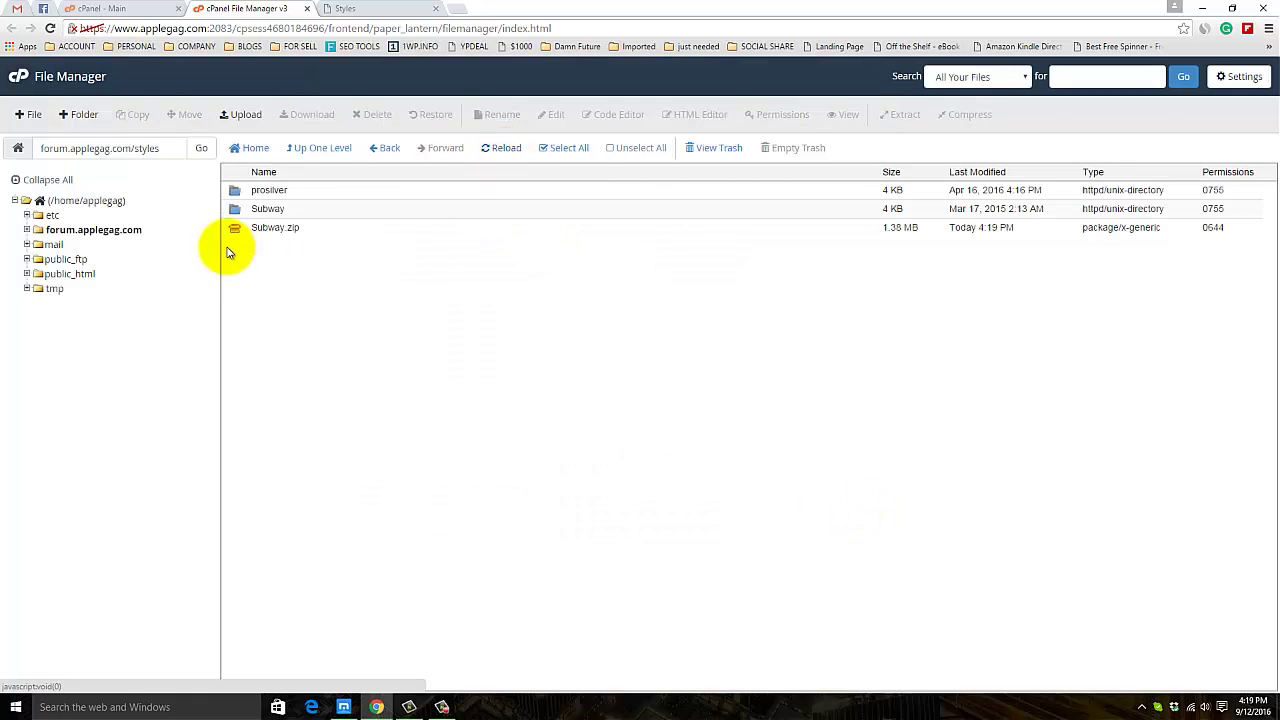
# Step: Permanently delete Subway.zip, skipping the trash, and switch to the phpBB Styles page
pyautogui.click(255, 228)
pyautogui.click(374, 115)
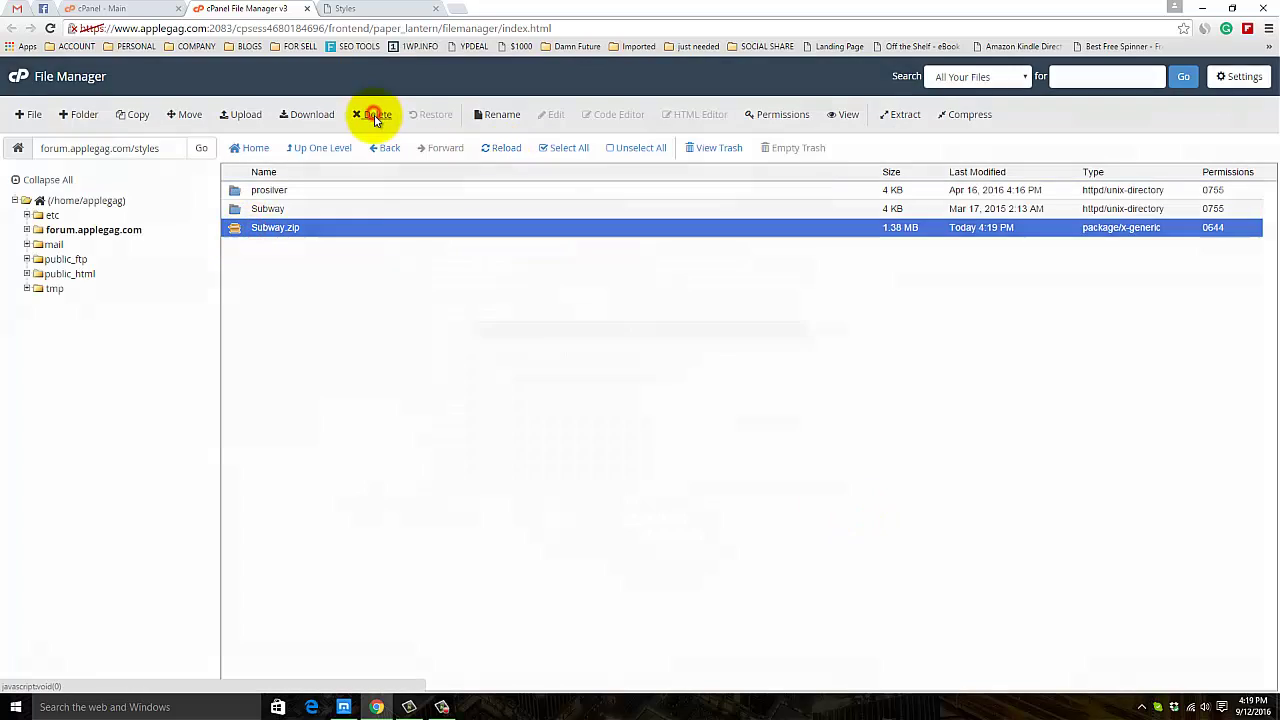
pyautogui.click(608, 382)
pyautogui.click(744, 420)
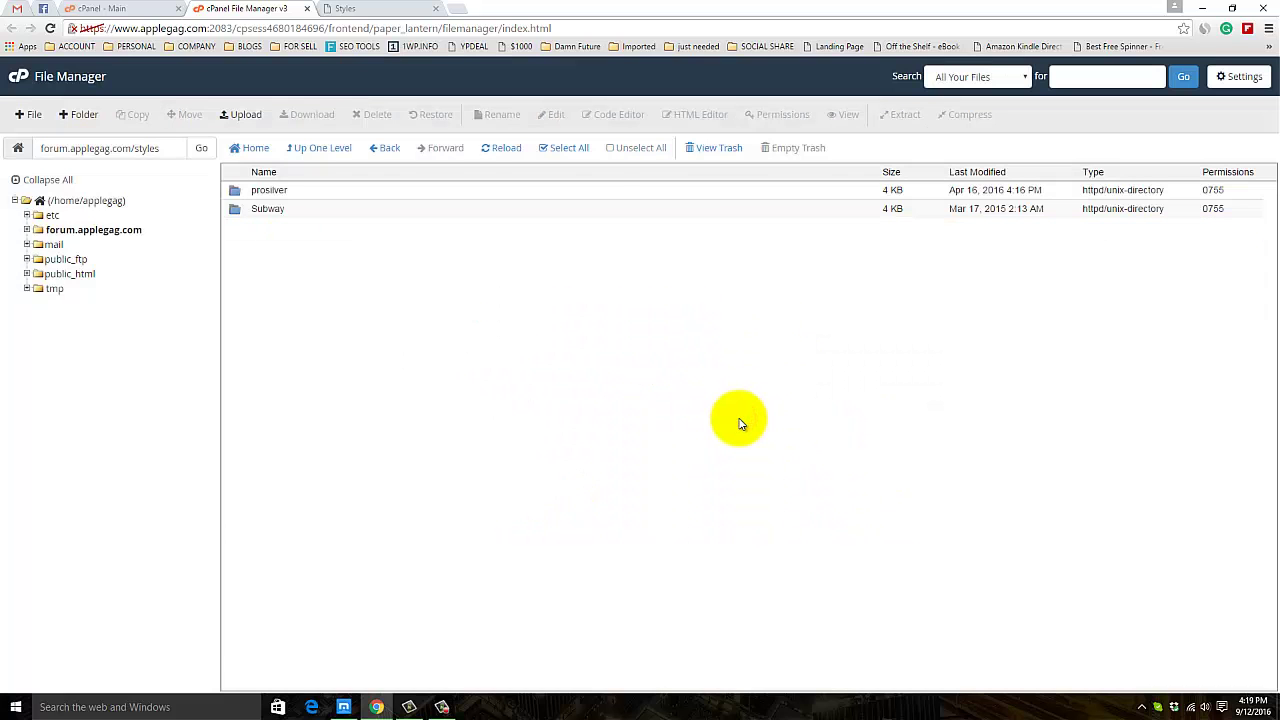
pyautogui.click(372, 8)
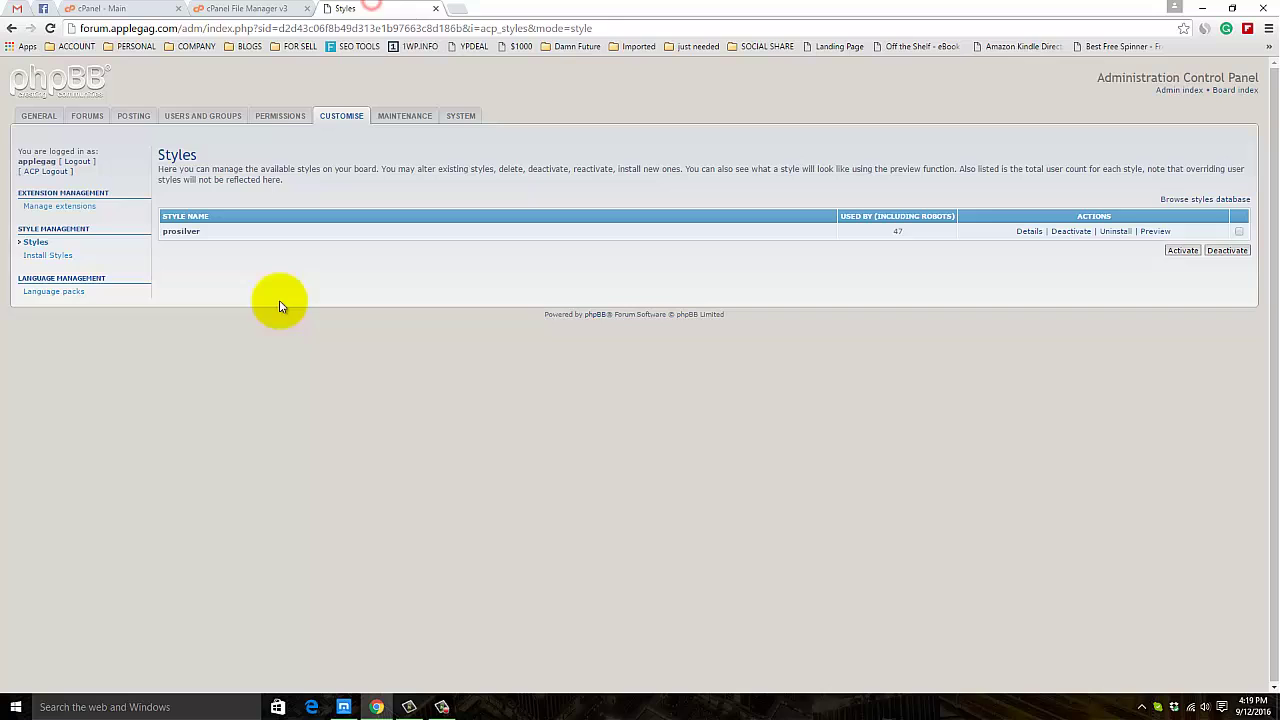
# Step: Install the Subway style from Install Styles and open its Details page
pyautogui.click(47, 258)
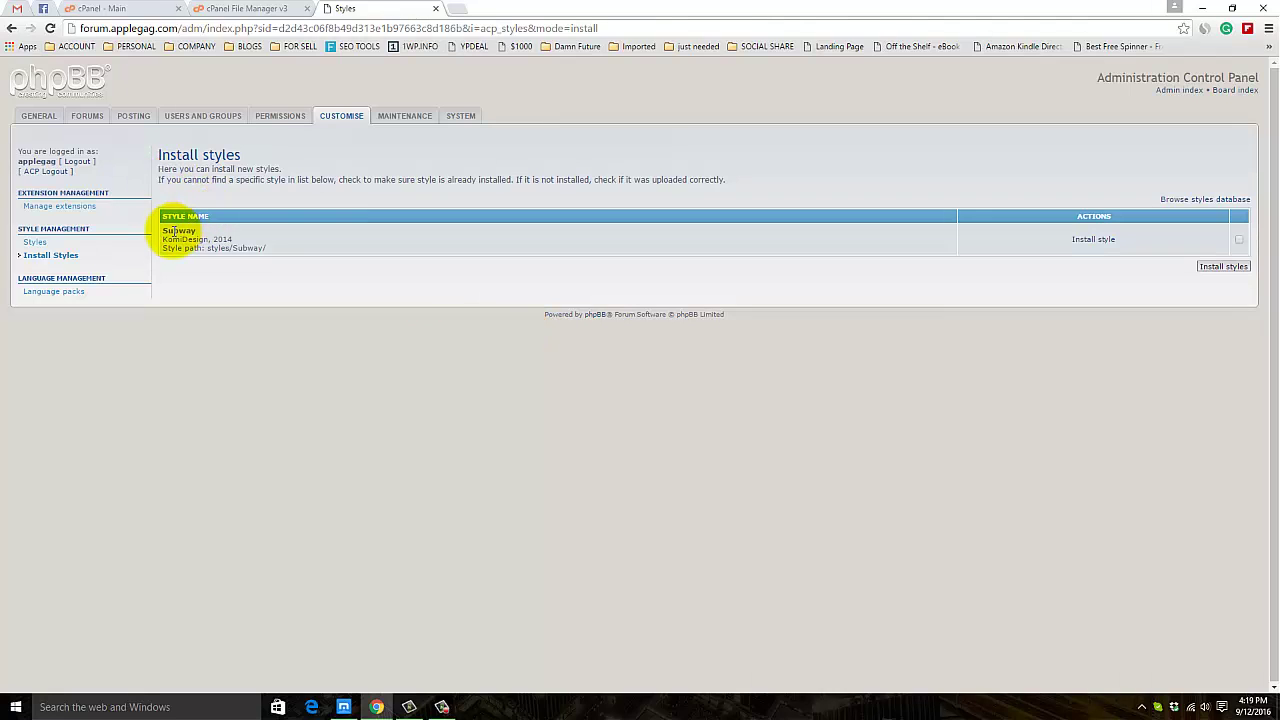
pyautogui.click(1093, 242)
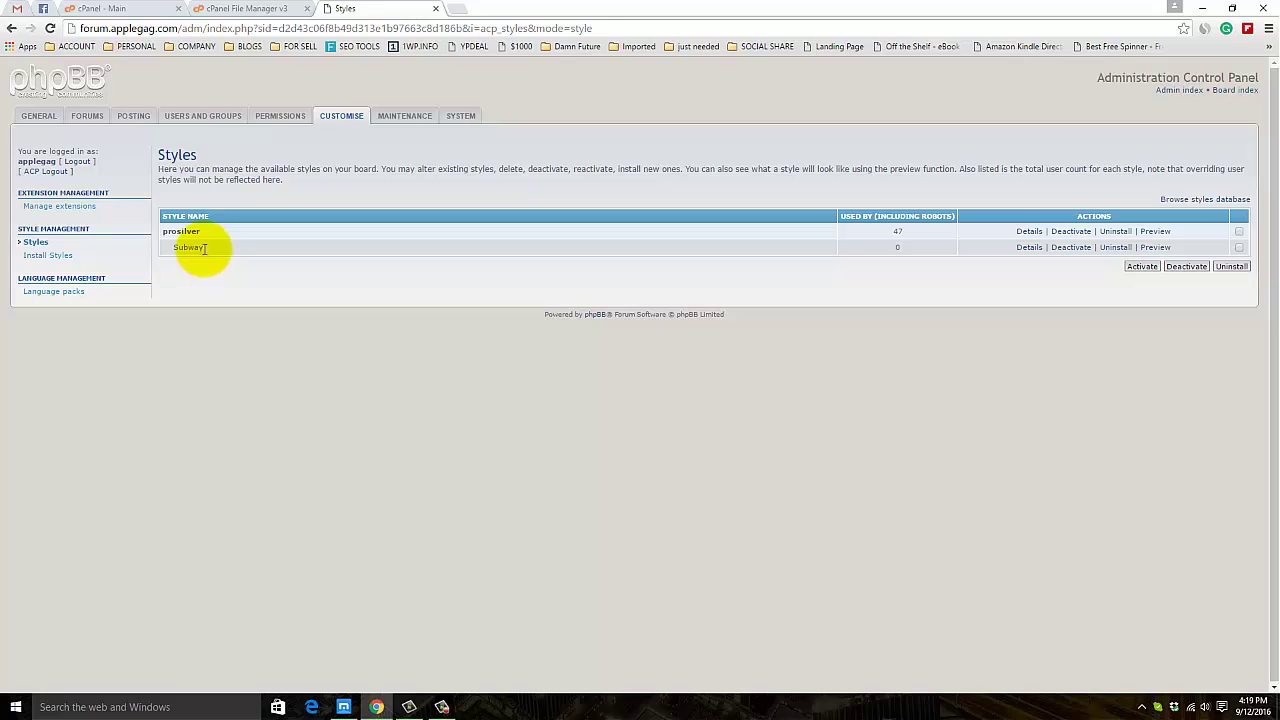
pyautogui.moveTo(175, 247); pyautogui.dragTo(1250, 270)
pyautogui.click(1050, 372)
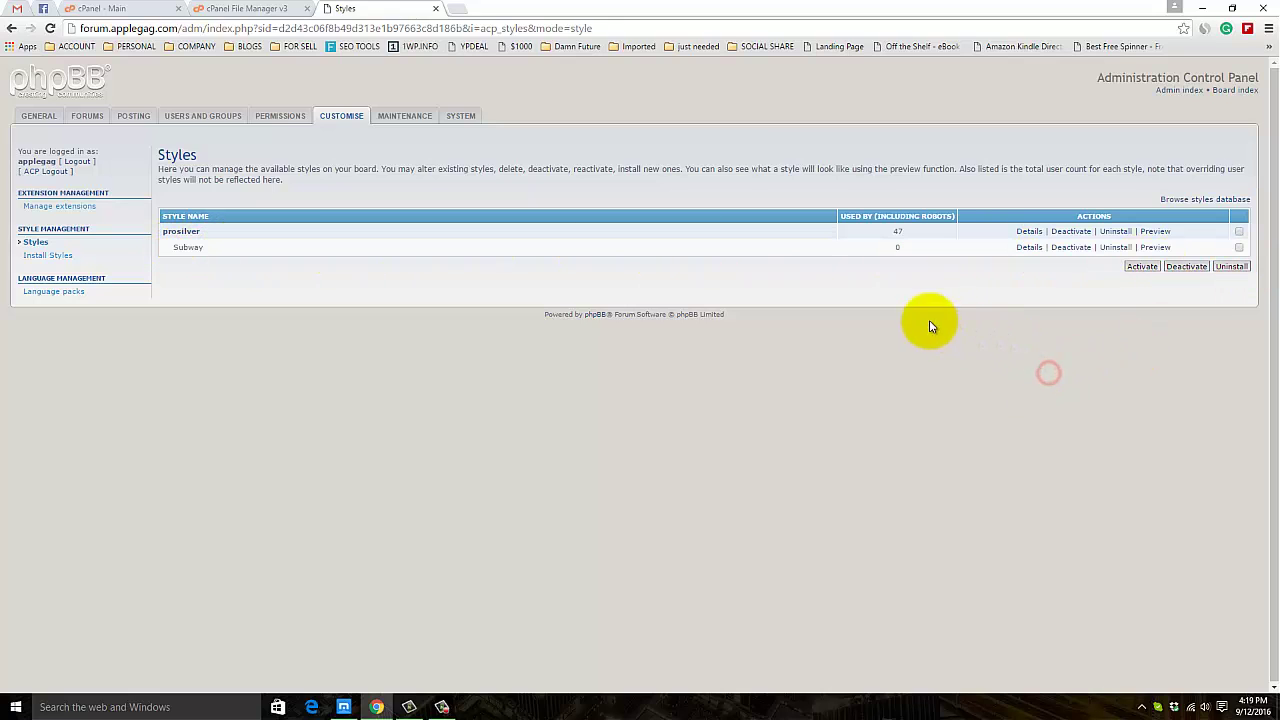
pyautogui.click(1026, 249)
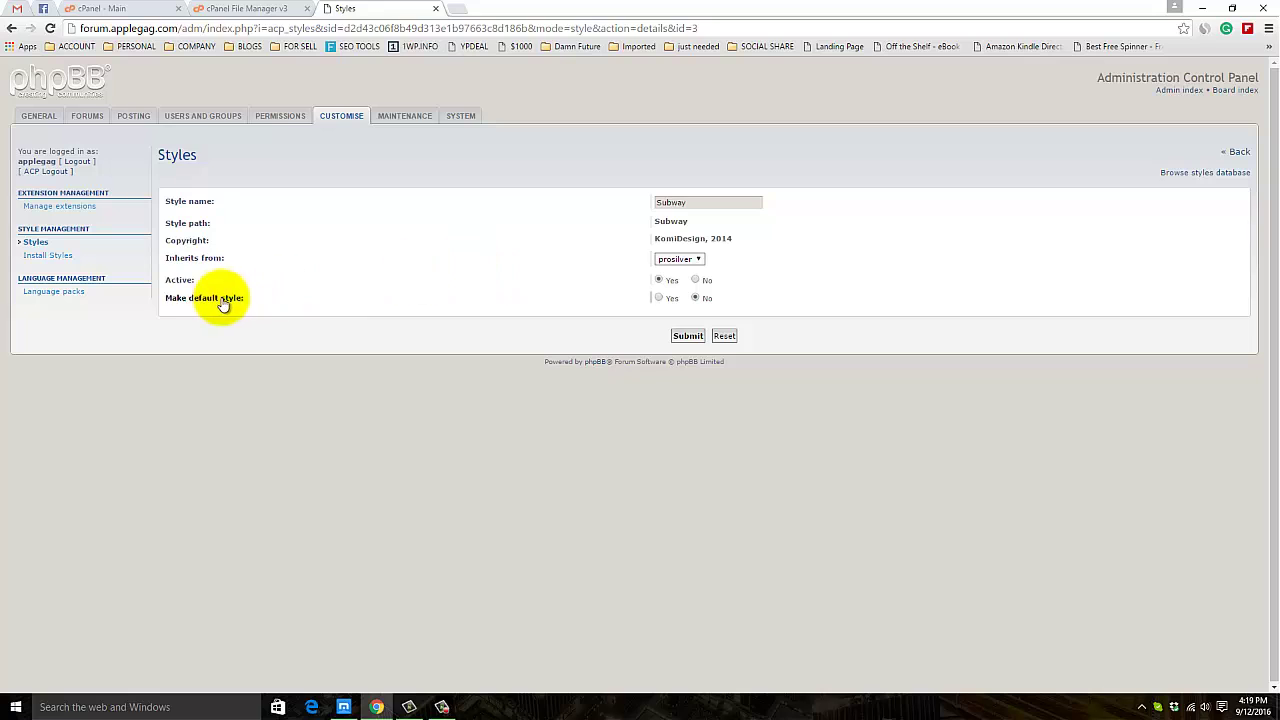
# Step: Make Subway the default style, activate it, and check its Inherits from setting
pyautogui.click(658, 299)
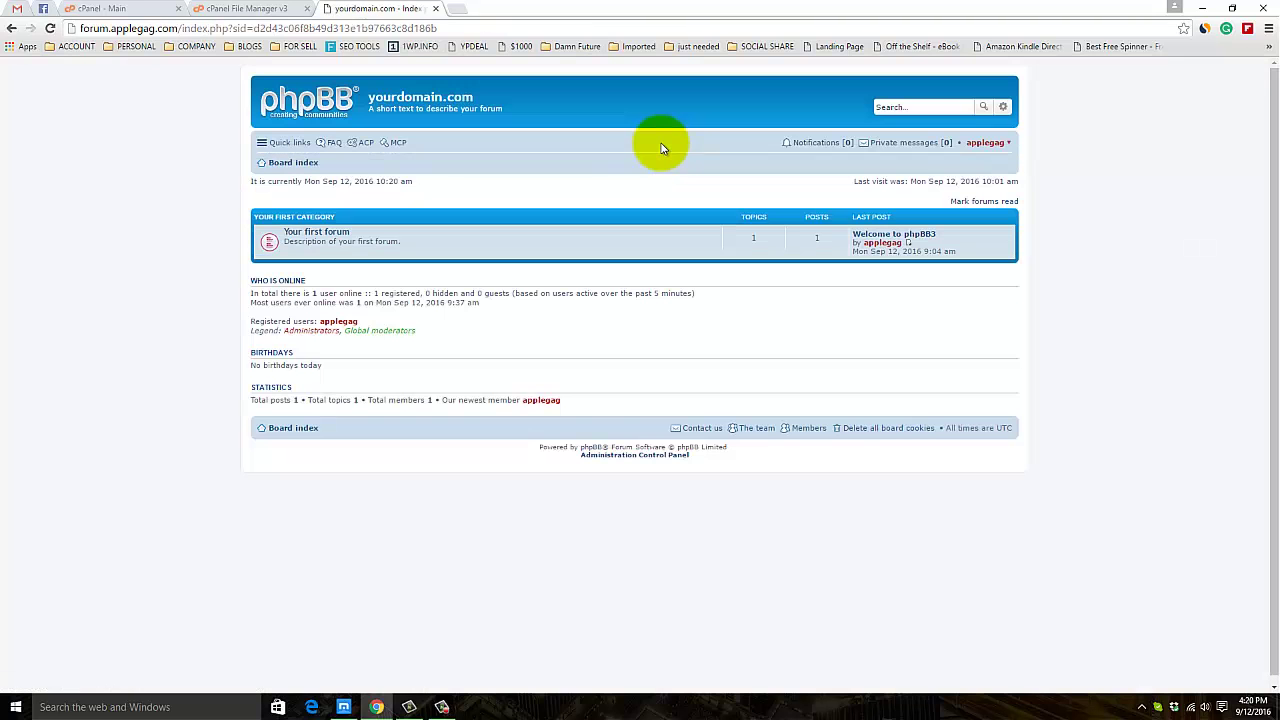
pyautogui.click(12, 30)
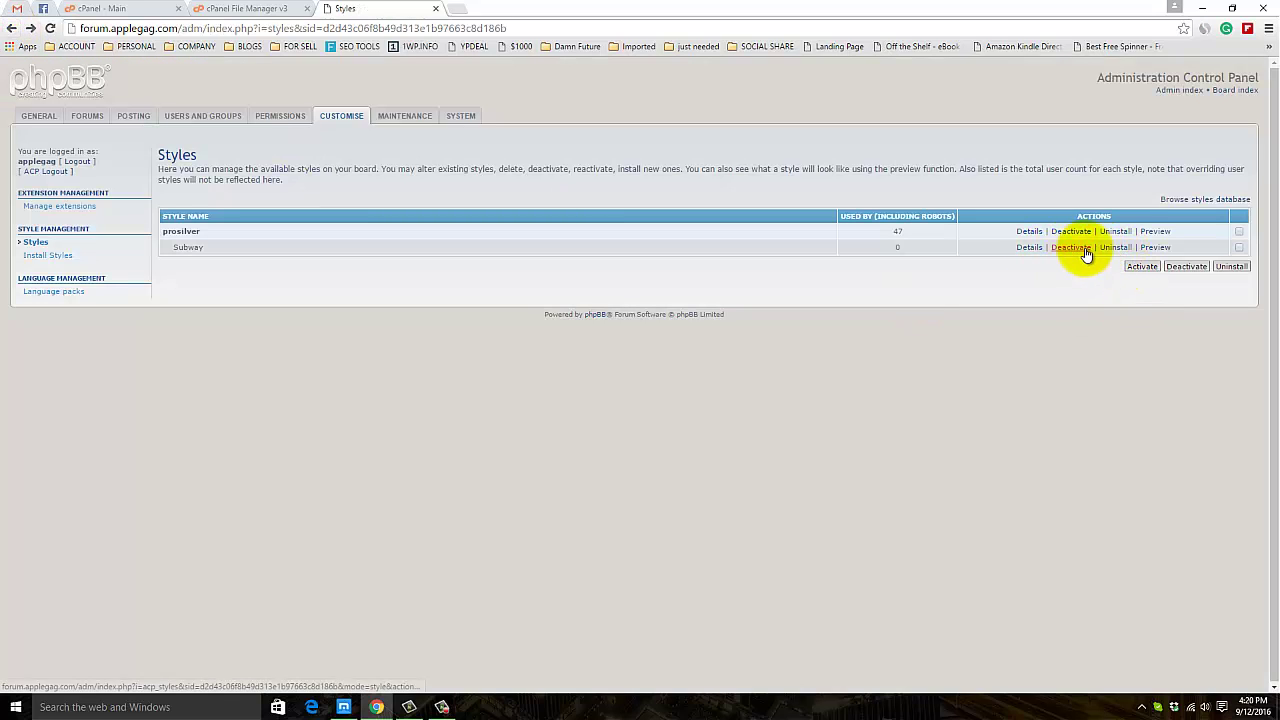
pyautogui.click(1238, 247)
pyautogui.click(1144, 270)
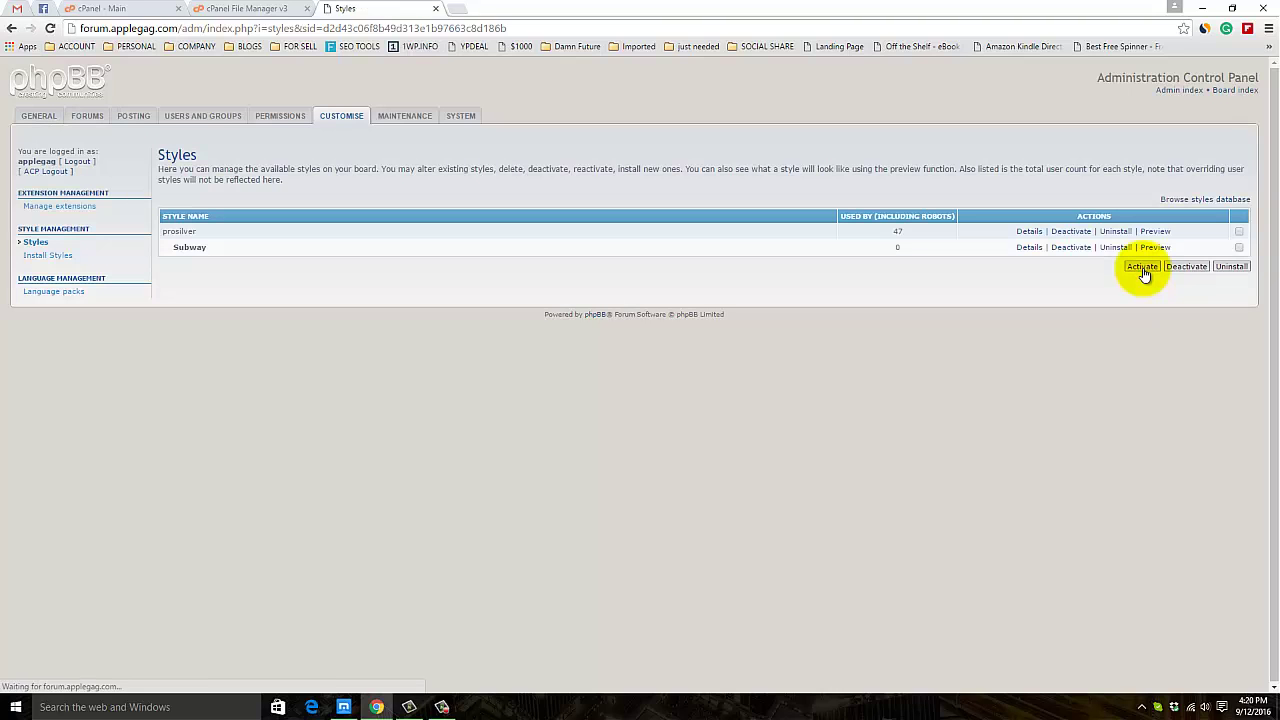
pyautogui.click(1027, 248)
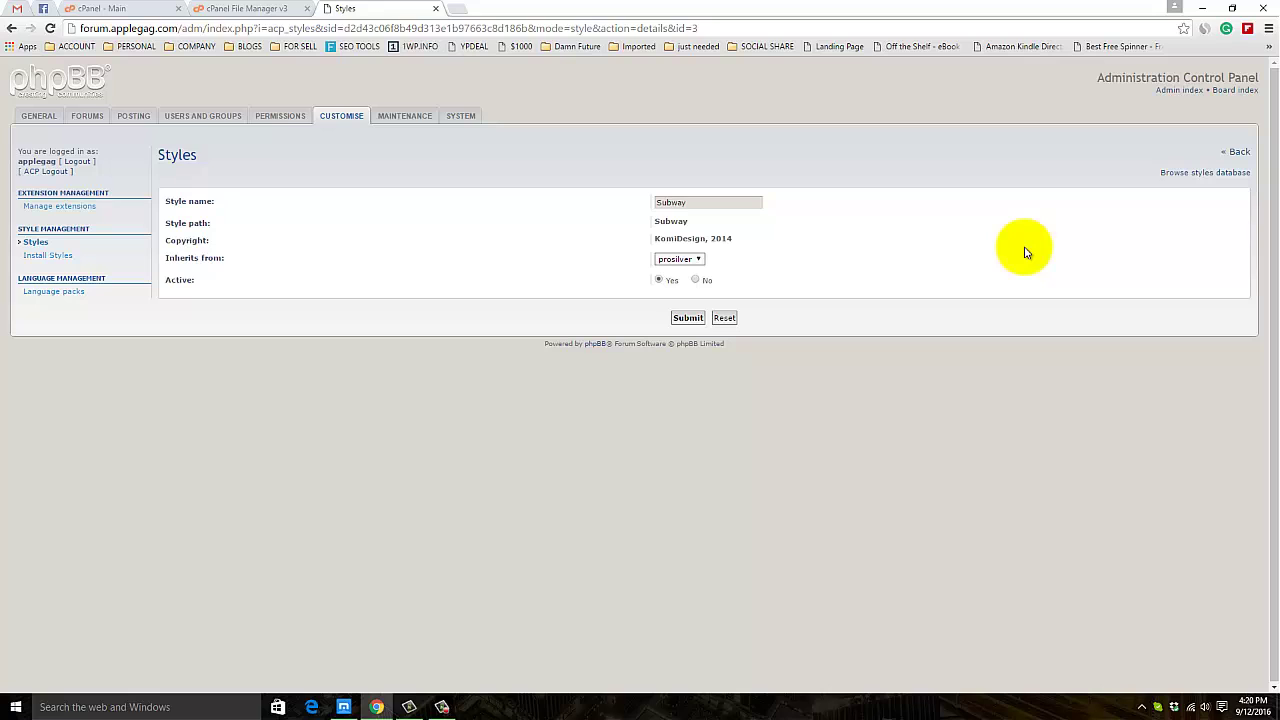
pyautogui.click(690, 261)
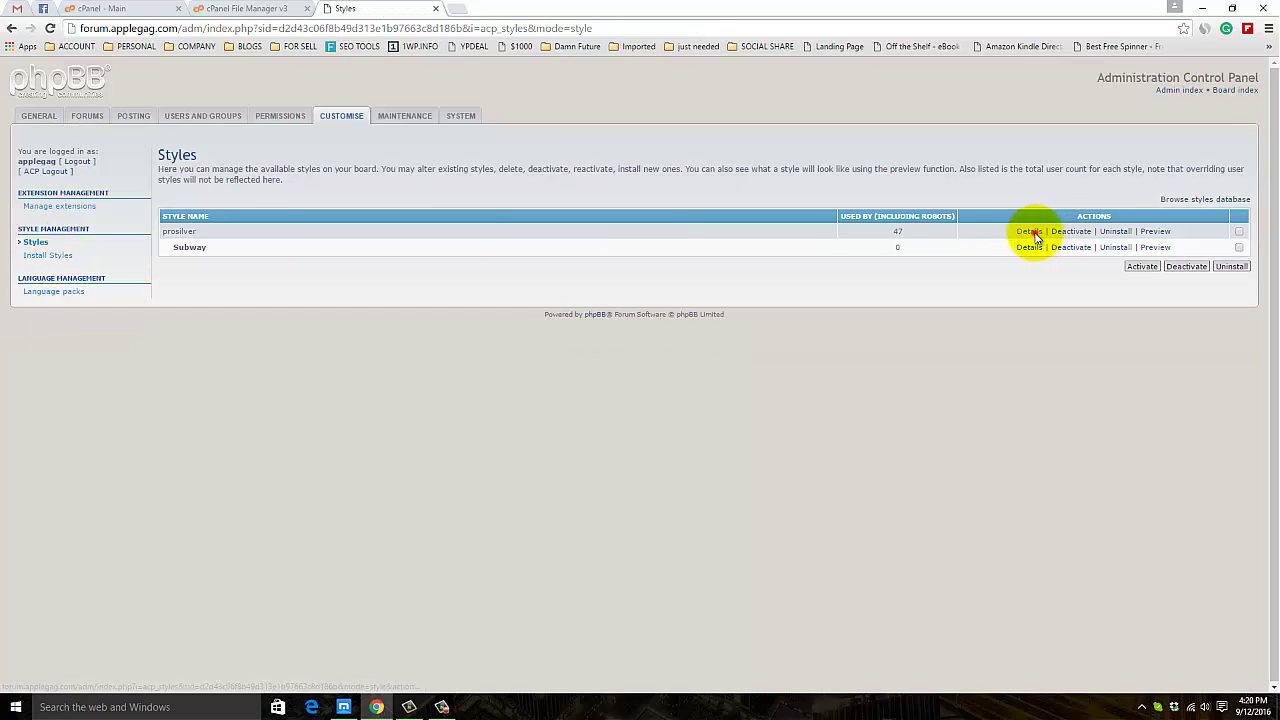
# Step: Set prosilver's Active option to No and open the board index in a new tab
pyautogui.click(1032, 233)
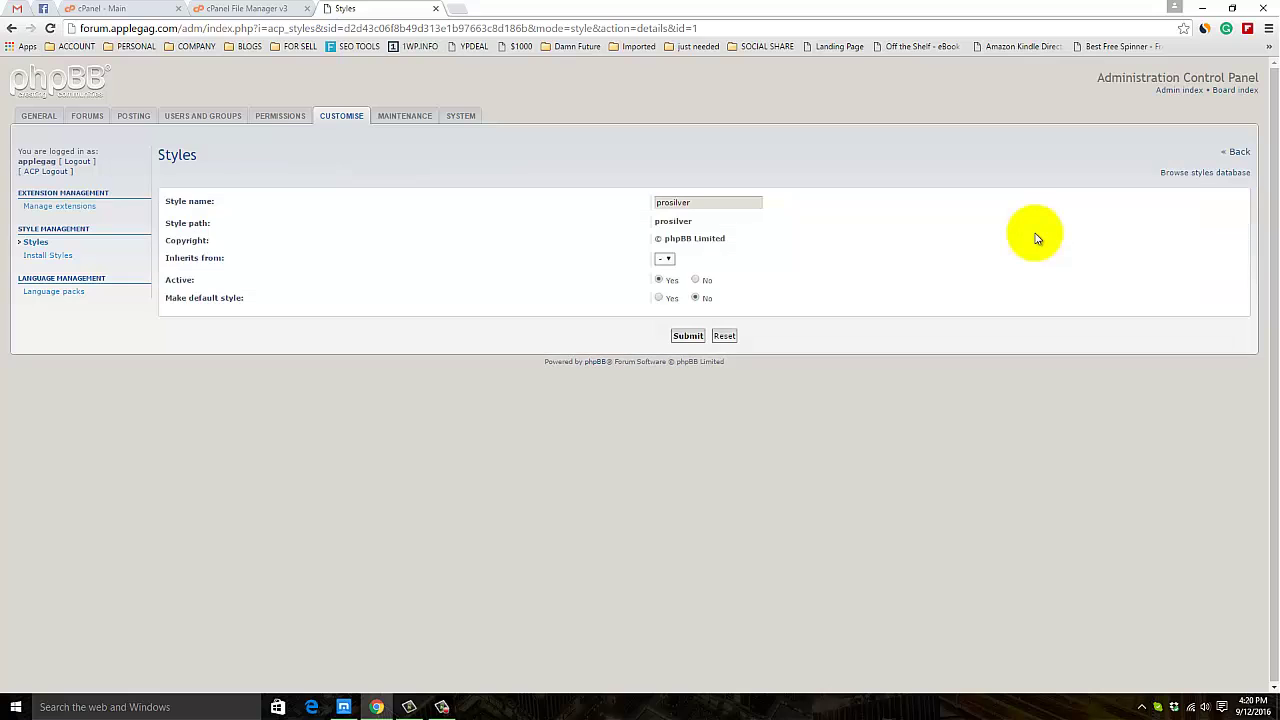
pyautogui.click(692, 336)
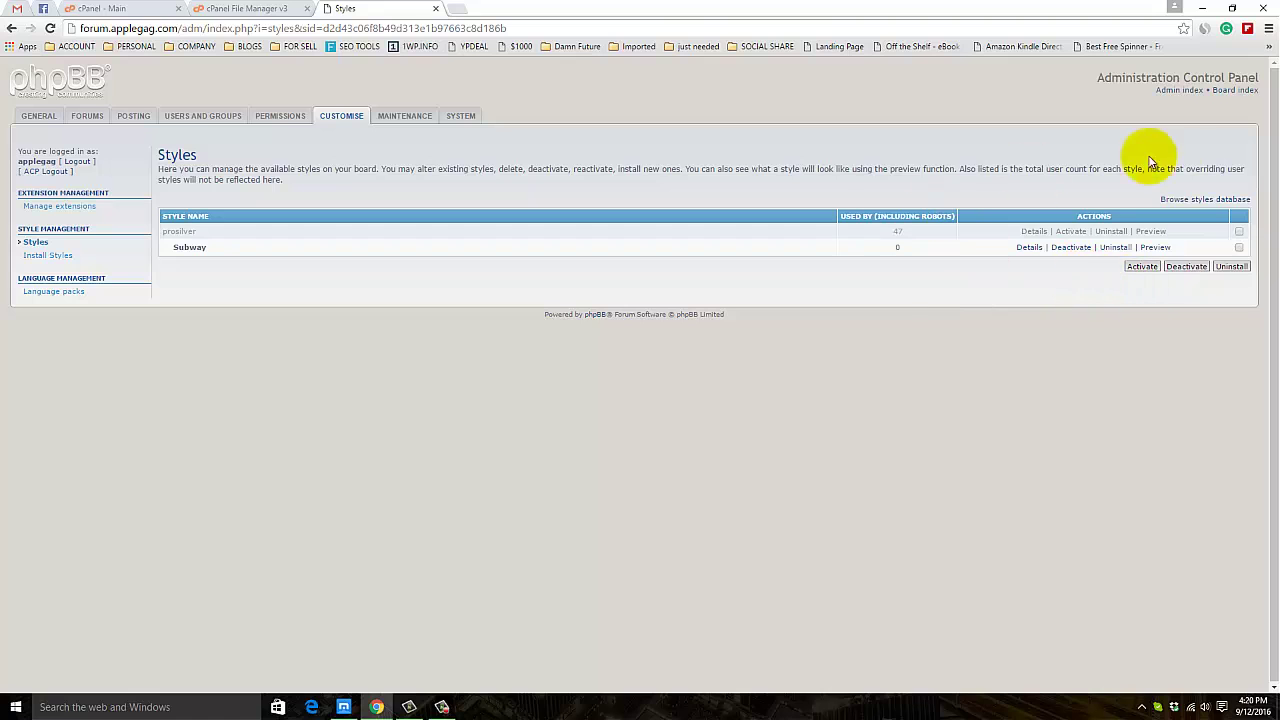
pyautogui.rightClick(1232, 92)
pyautogui.click(1236, 106)
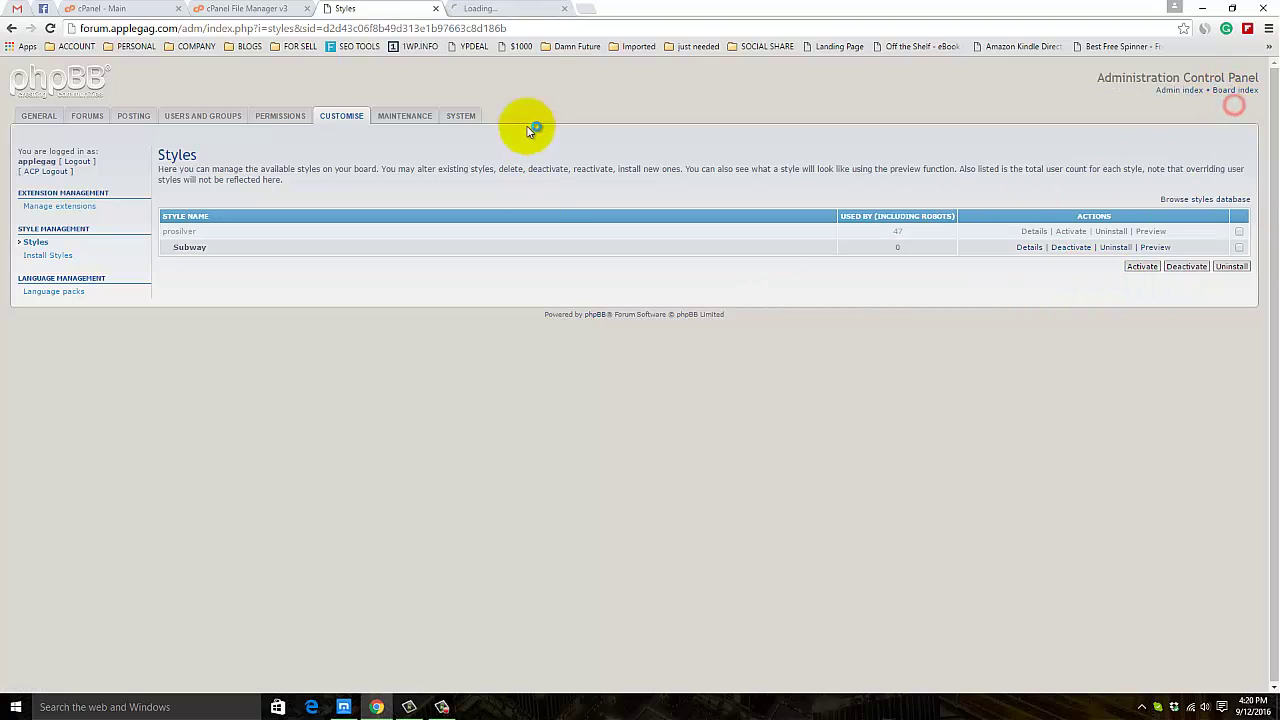
# Step: Switch to the new forum tab and reload it to view the Subway theme
pyautogui.click(516, 12)
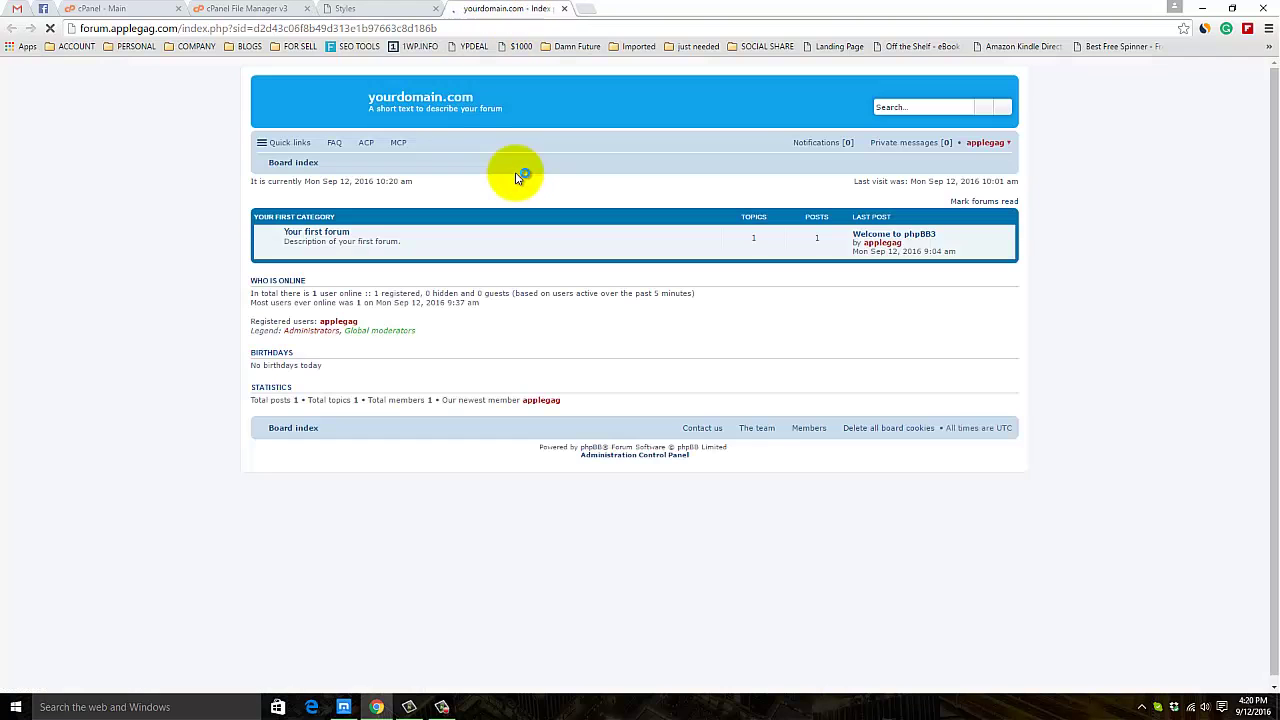
pyautogui.rightClick(120, 197)
pyautogui.click(148, 238)
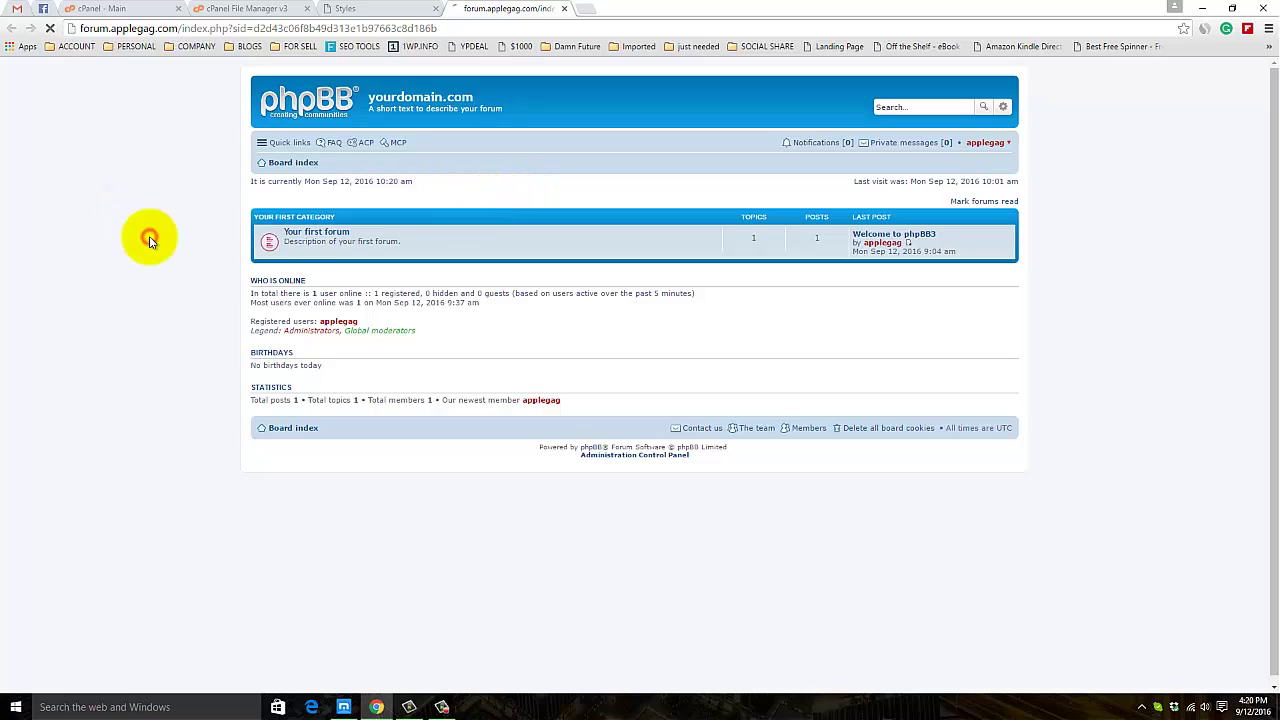